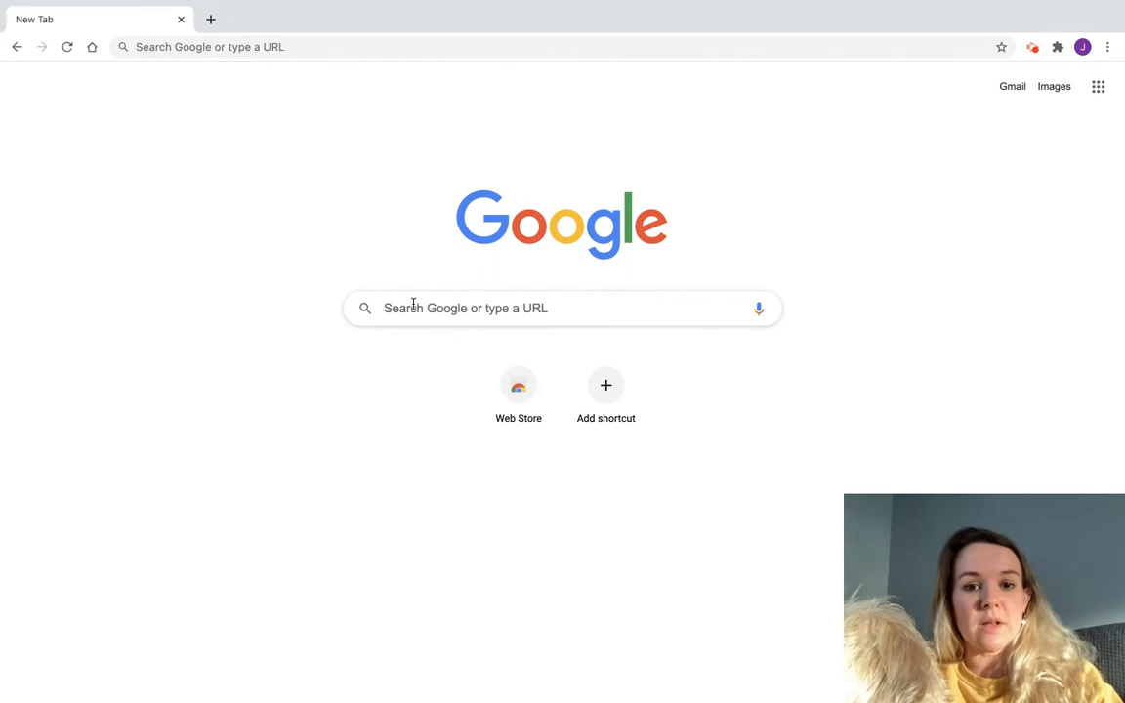
Step: Search Google for "hwb", open the Hwb website and go to its login
click(414, 304)
text(hwb)
key(Return)
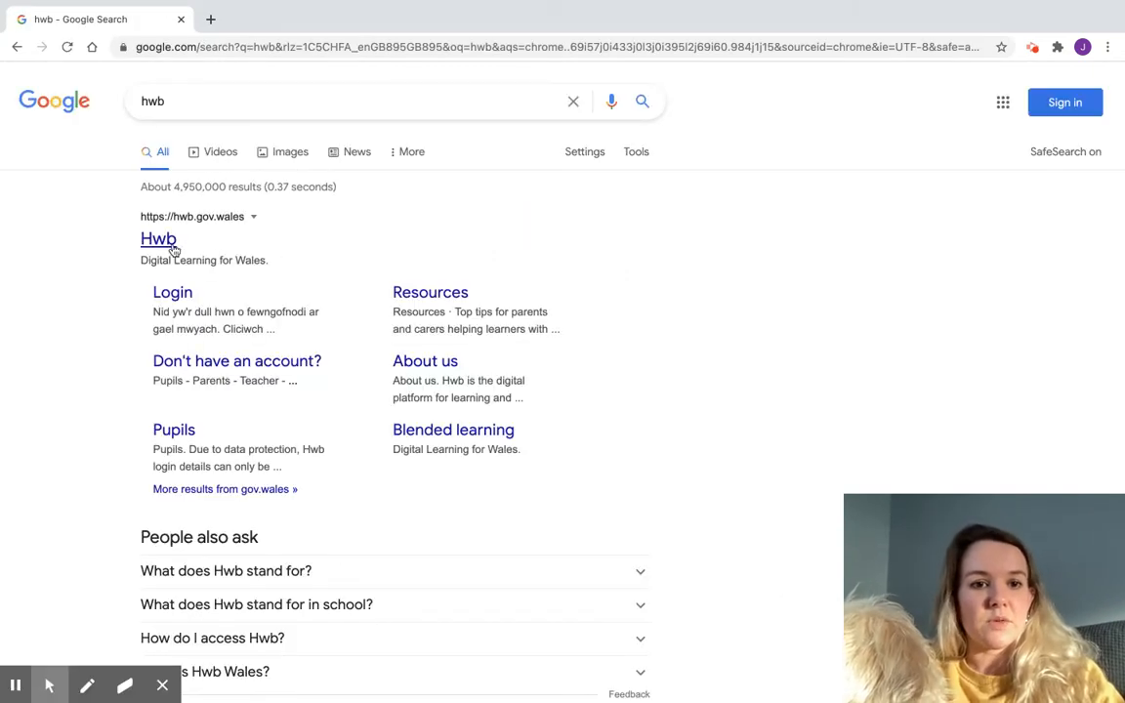
click(172, 244)
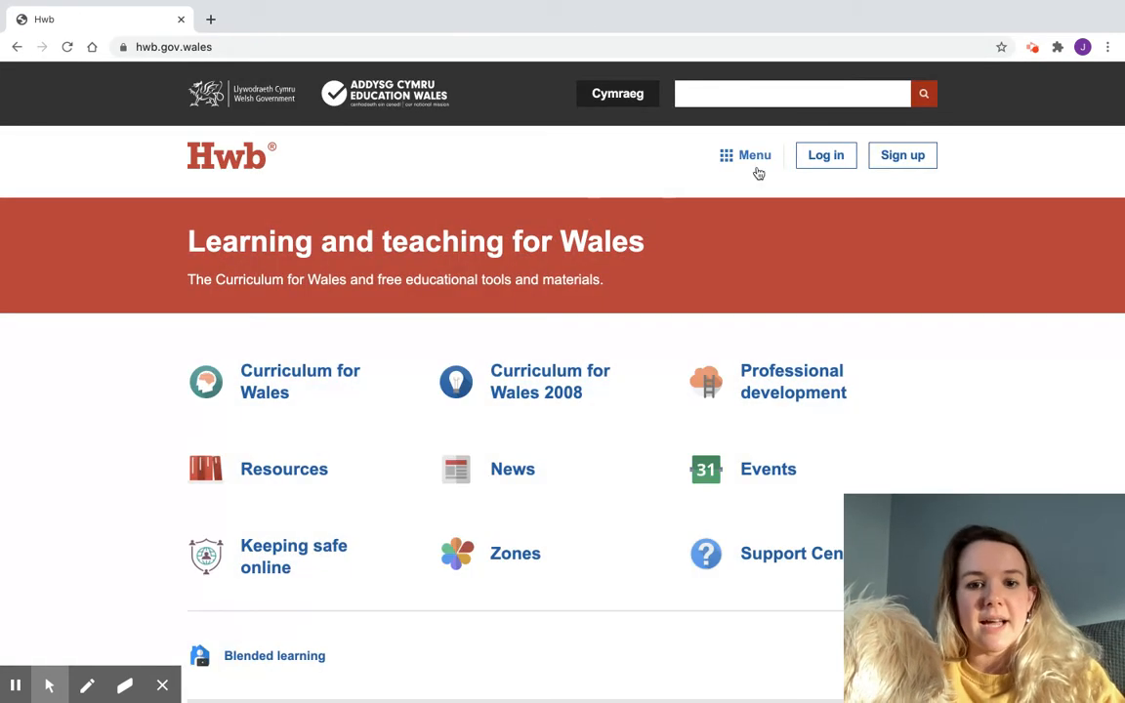
click(830, 156)
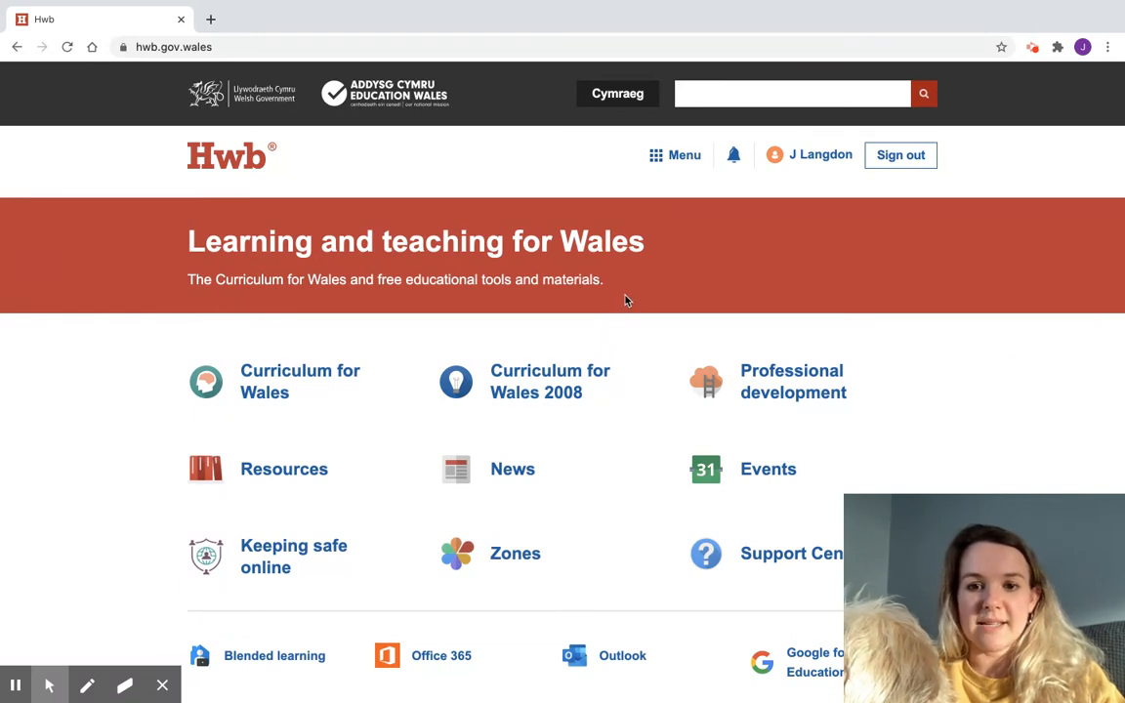
Step: Open Just2easy from the Hwb homepage's list of tools
click(673, 163)
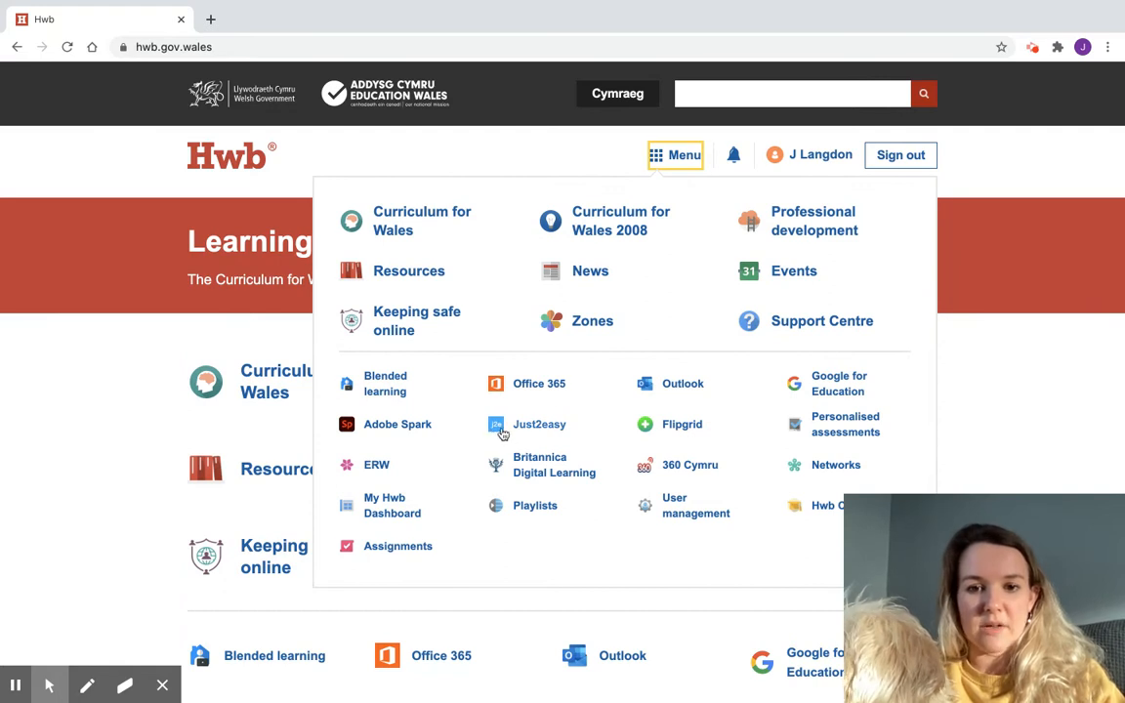
click(974, 359)
scroll(974, 360, down, 5)
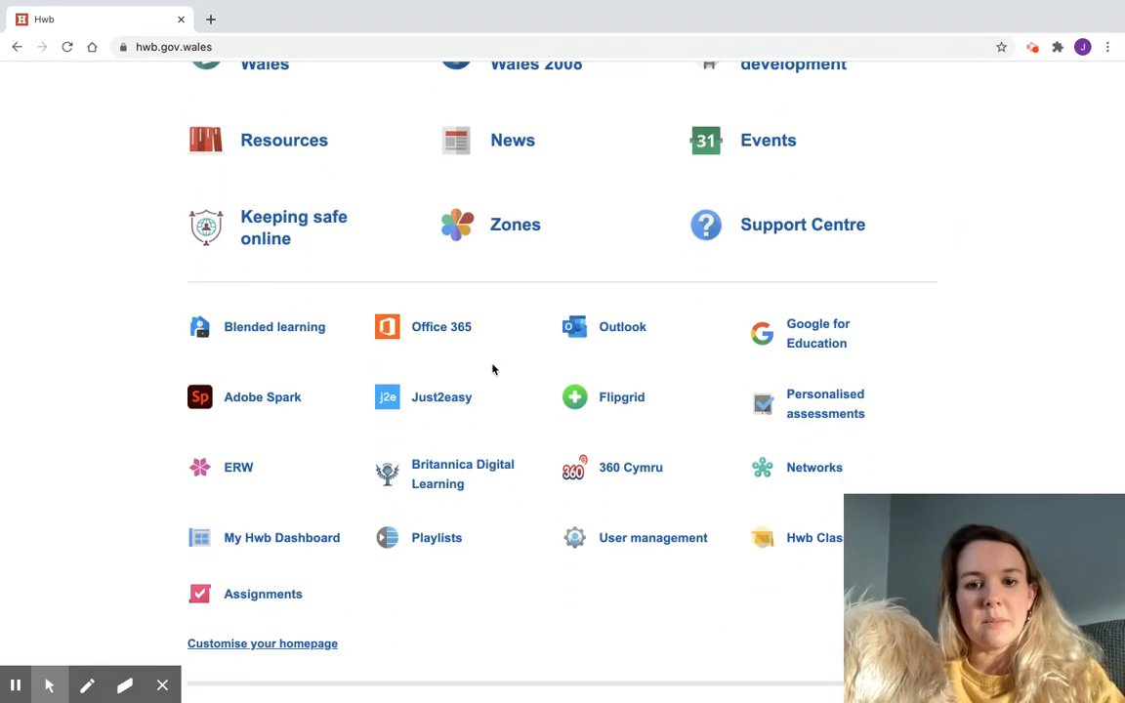
click(439, 404)
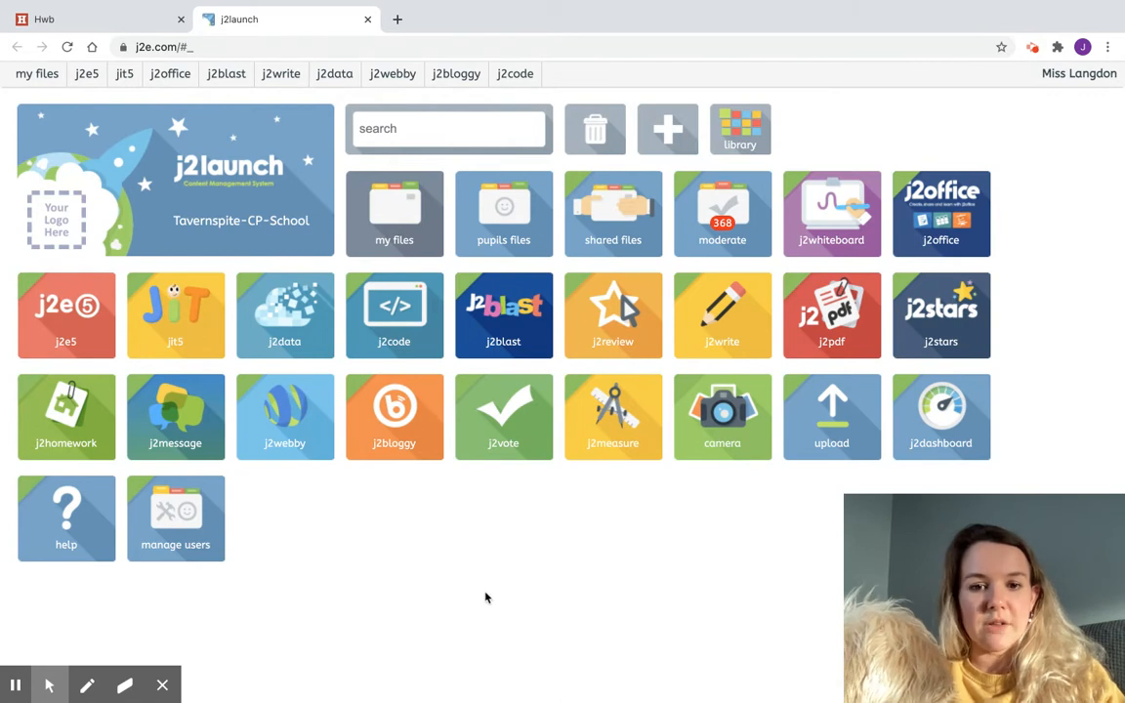
Step: Open the chart activity in JIT5 and title the chart "3D Shapes"
click(188, 328)
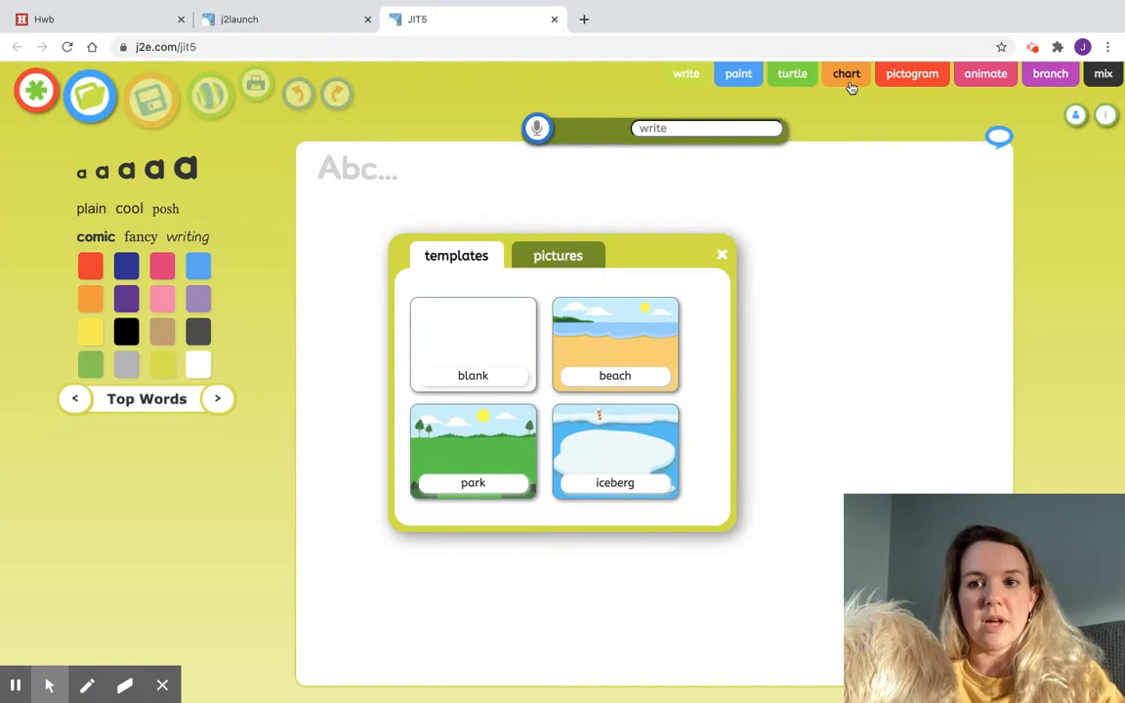
click(849, 86)
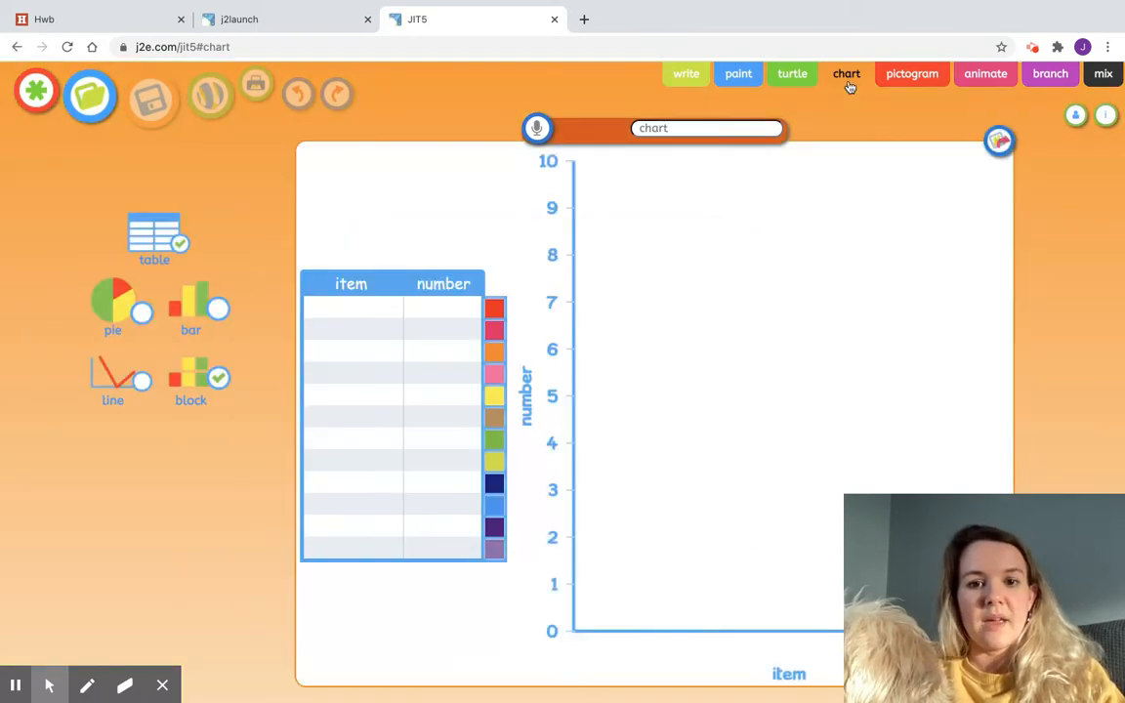
click(693, 132)
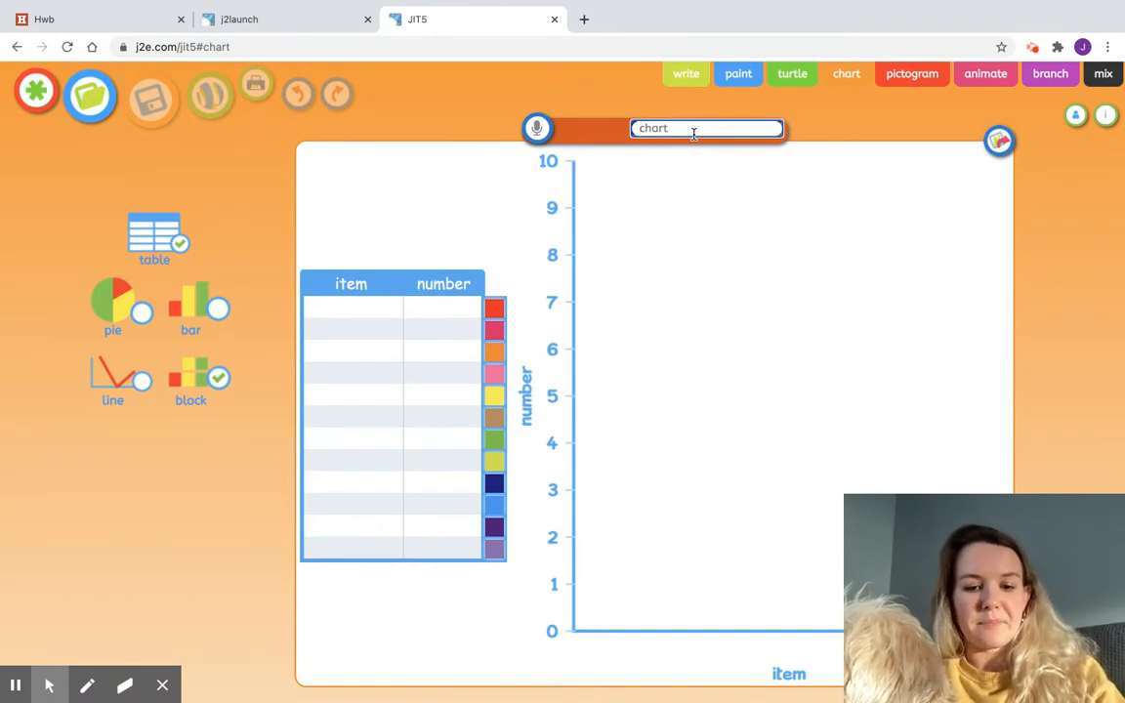
text(3D S)
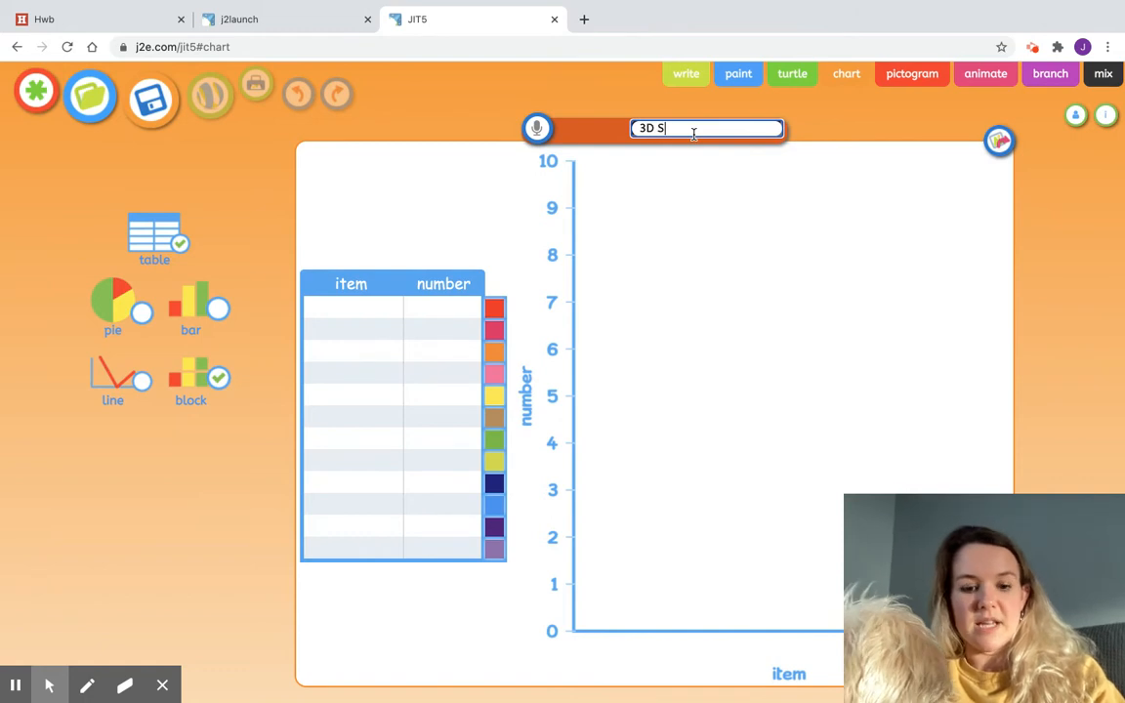
text(hapes)
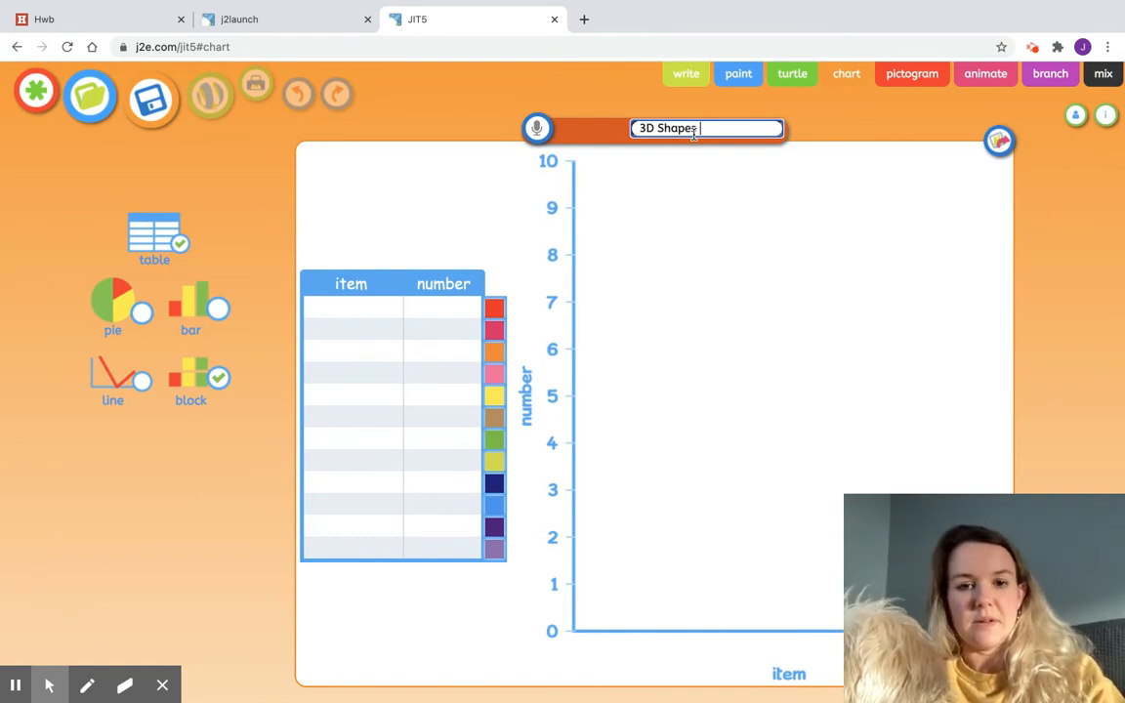
Step: Rename the "item" column heading of the data table to "3D Shapes"
click(378, 283)
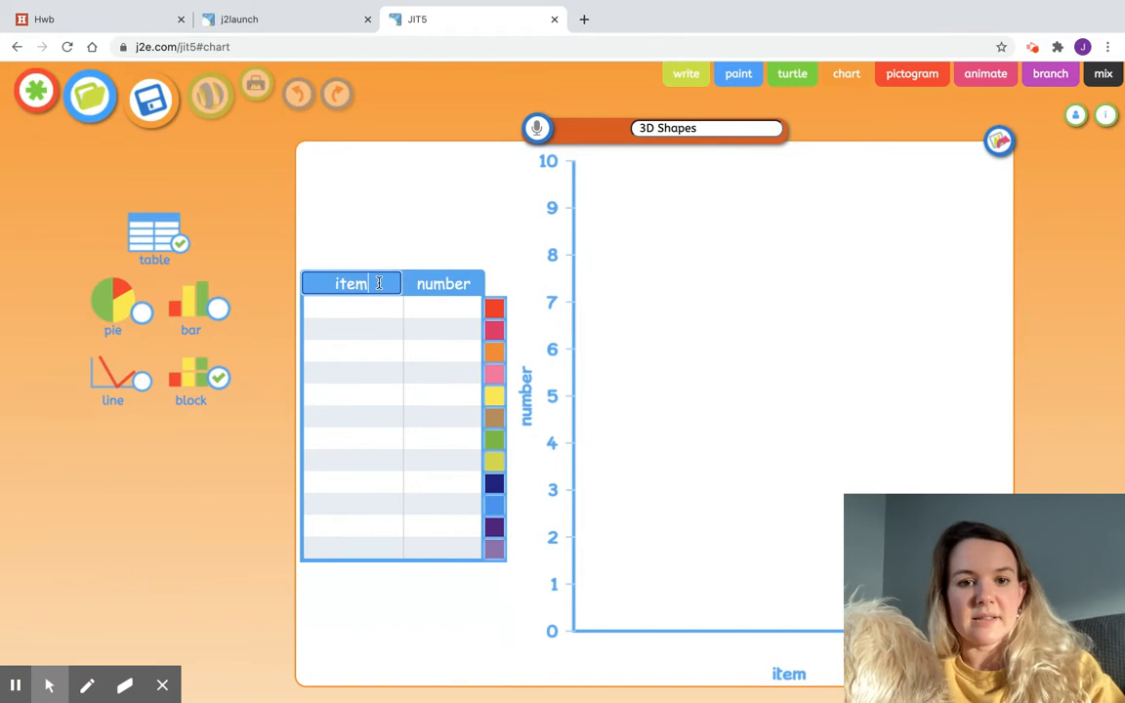
key(BackSpace)
key(BackSpace)
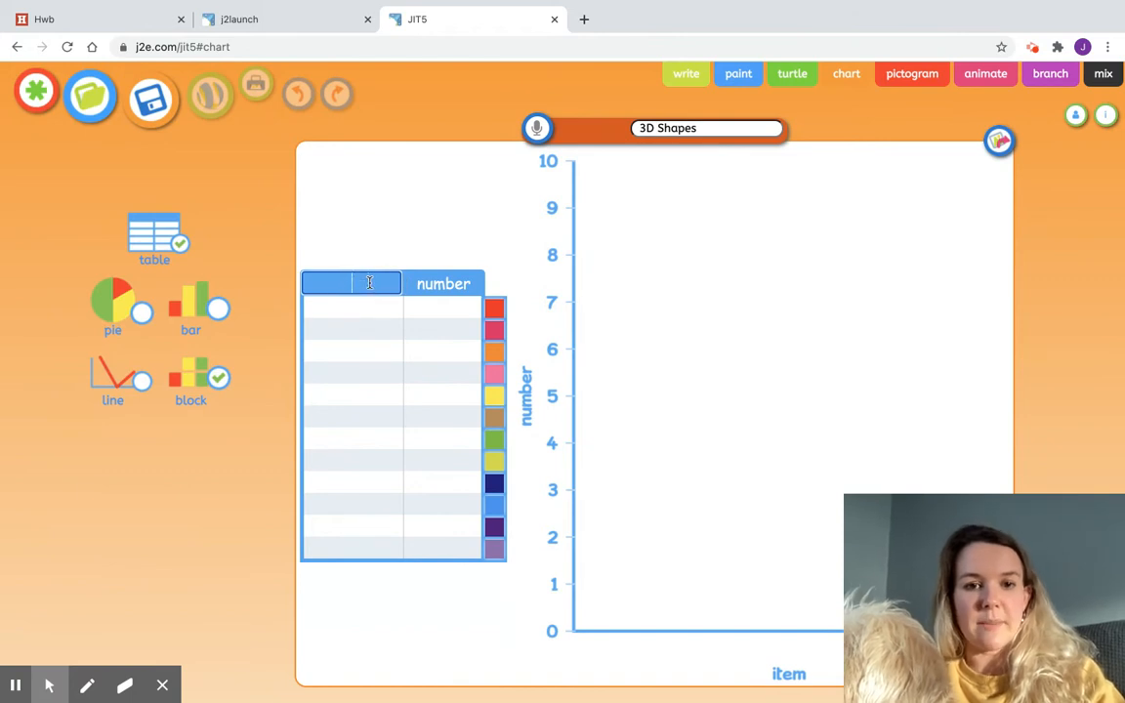
text(3D)
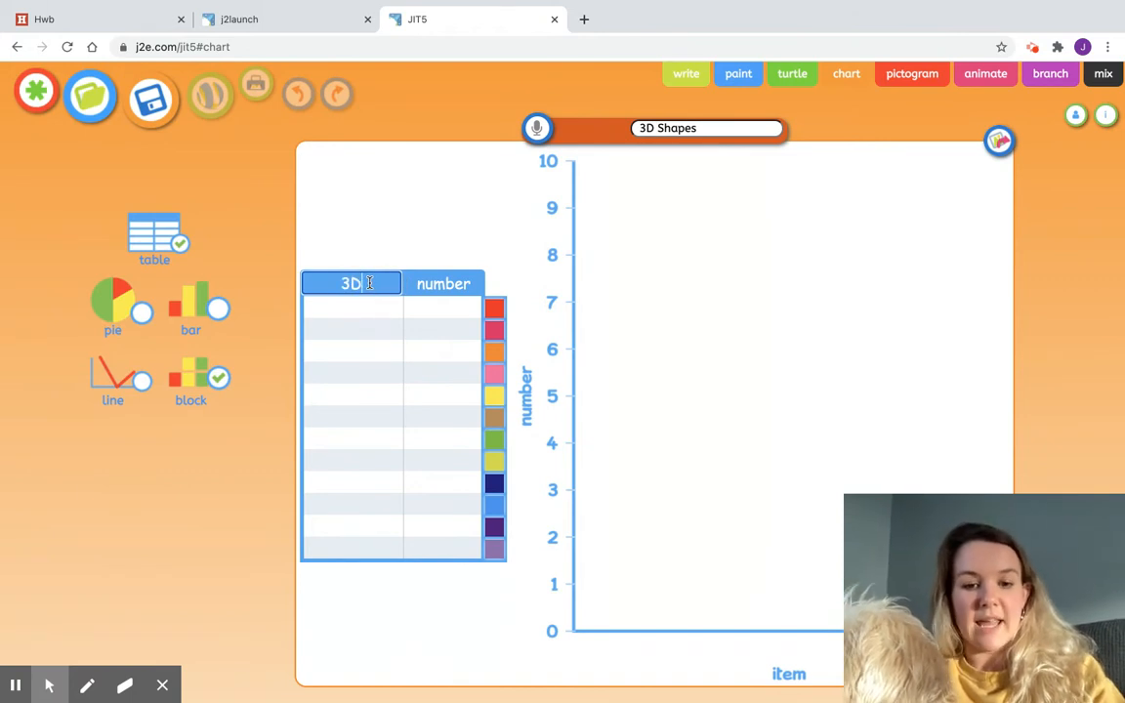
text( Shapes)
Step: Rename the "number" column heading of the data table to "Number Found"
click(444, 284)
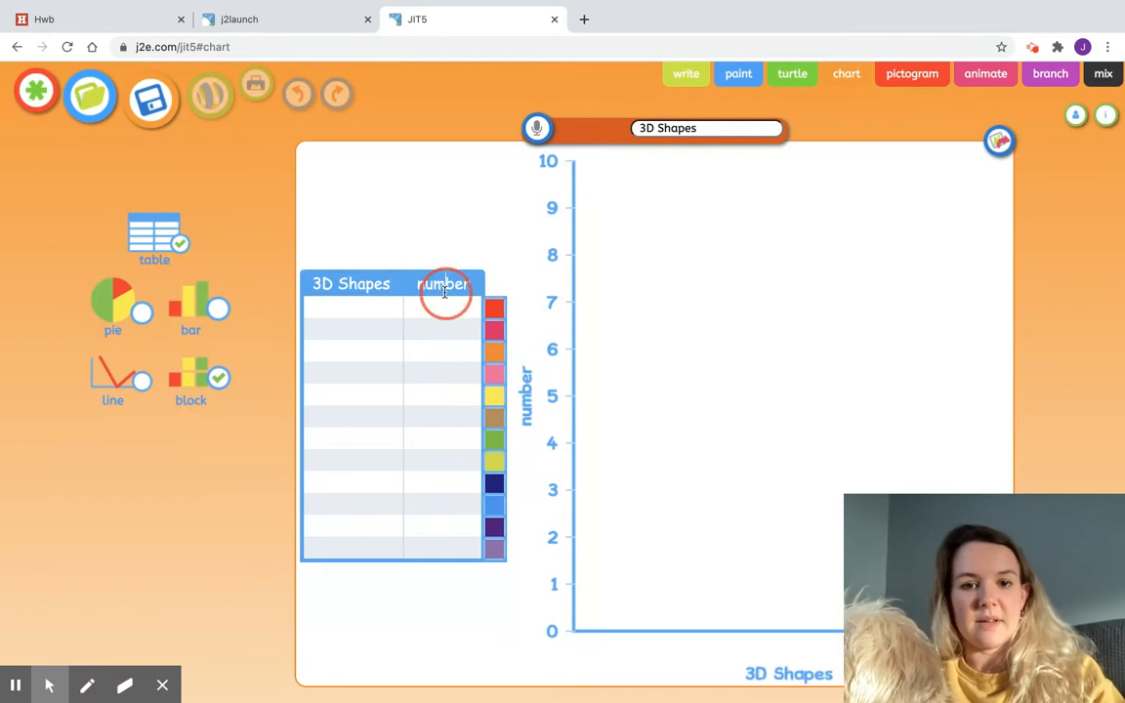
drag(470, 286, 401, 286)
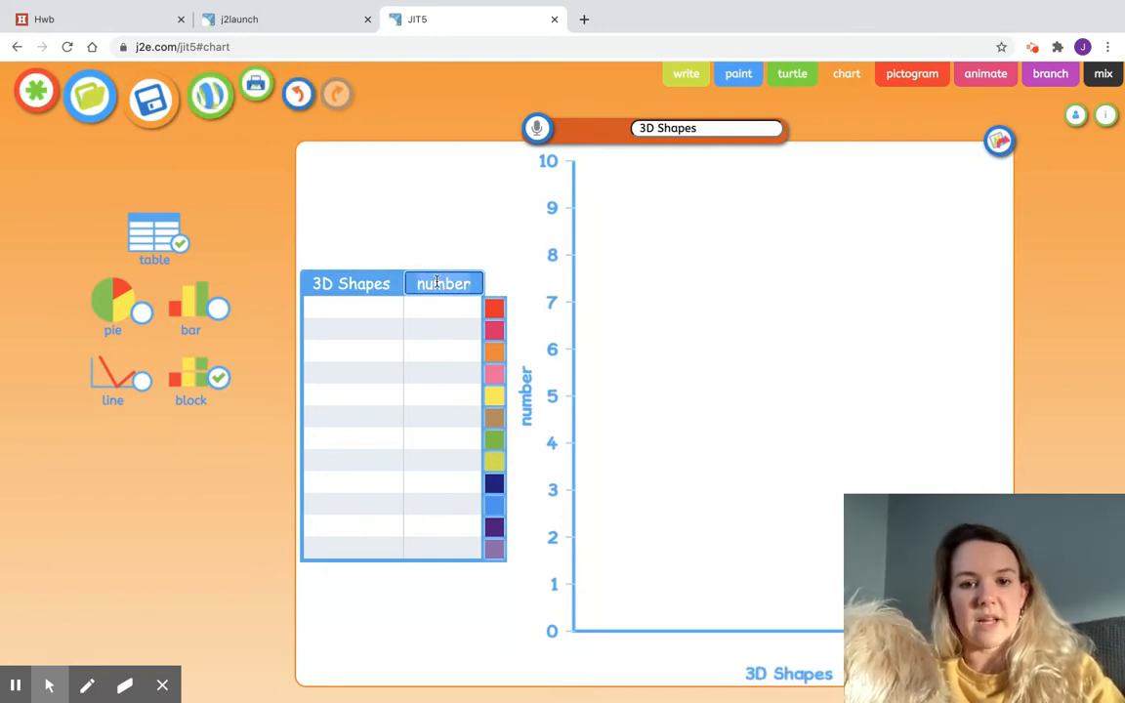
text(N)
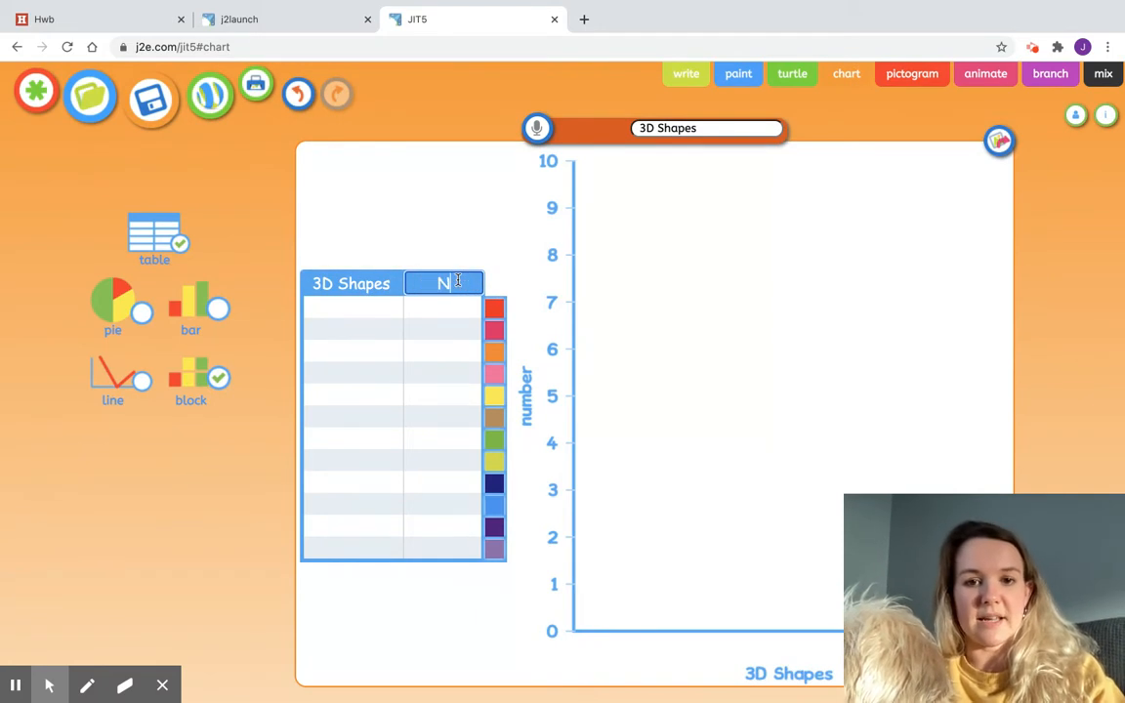
text(umber)
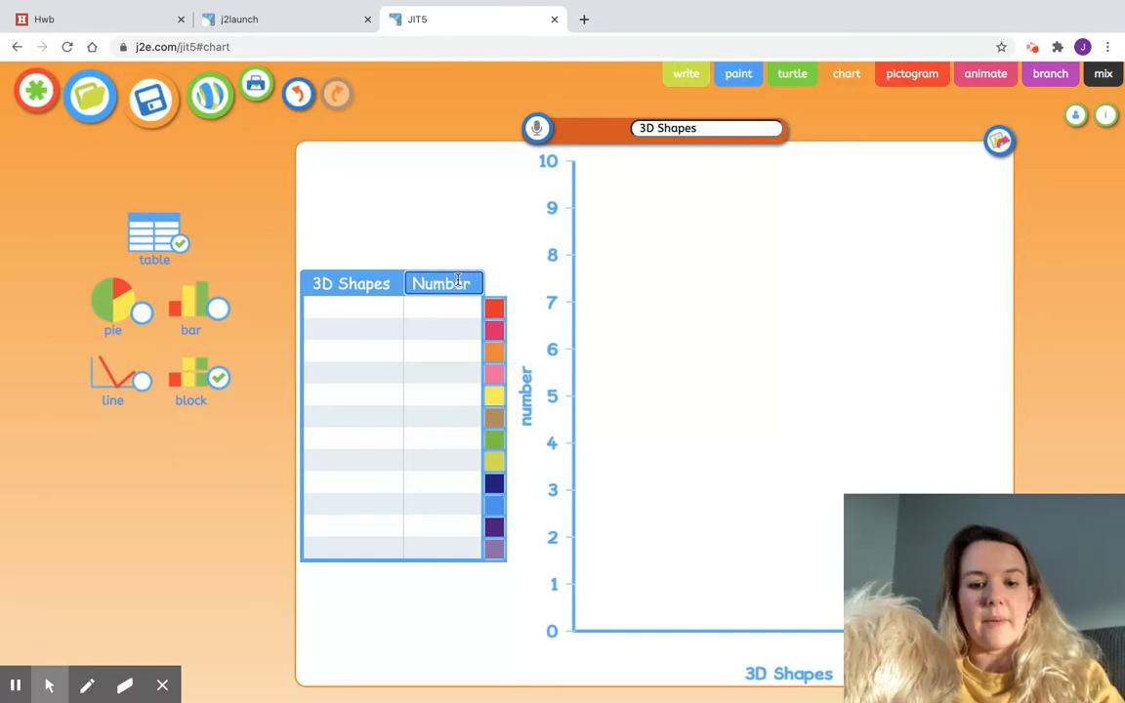
text( Found)
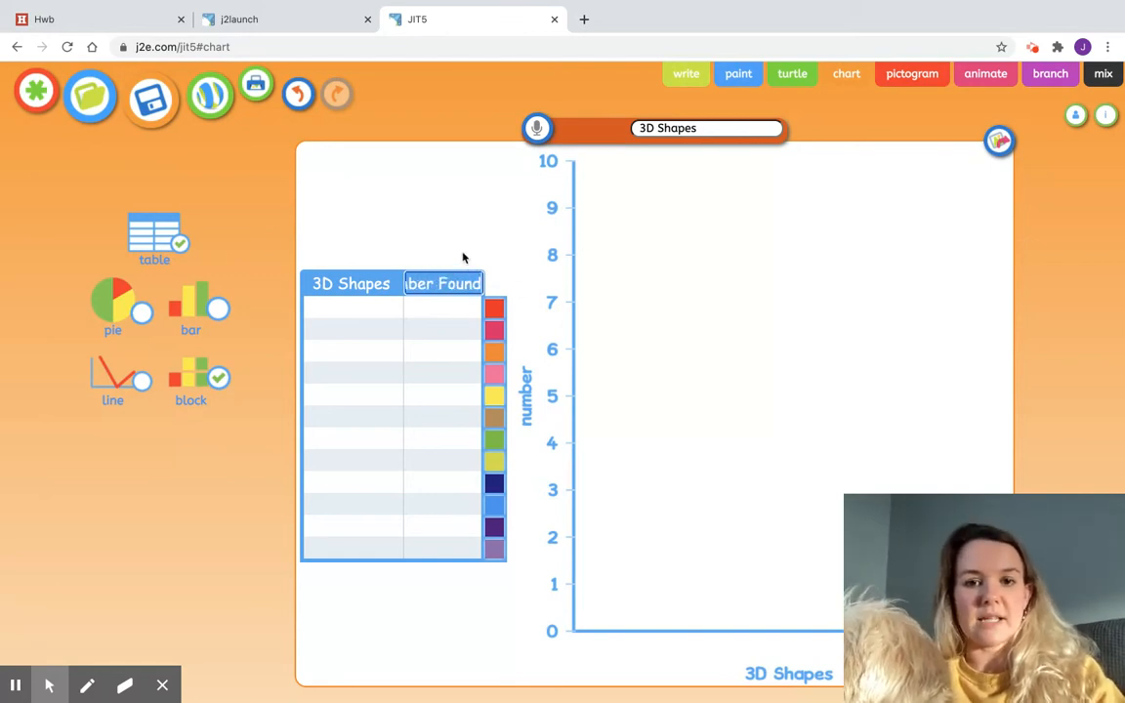
click(452, 238)
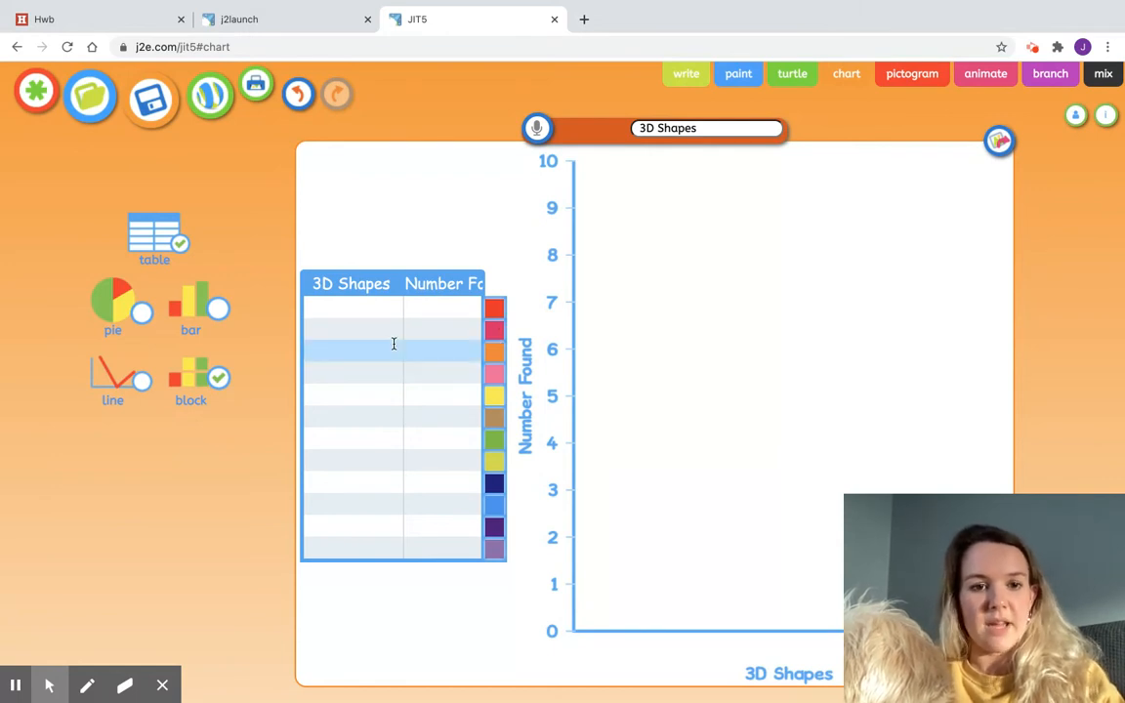
Step: Fill the first data row with the shape Cube and a number found of 3
click(384, 306)
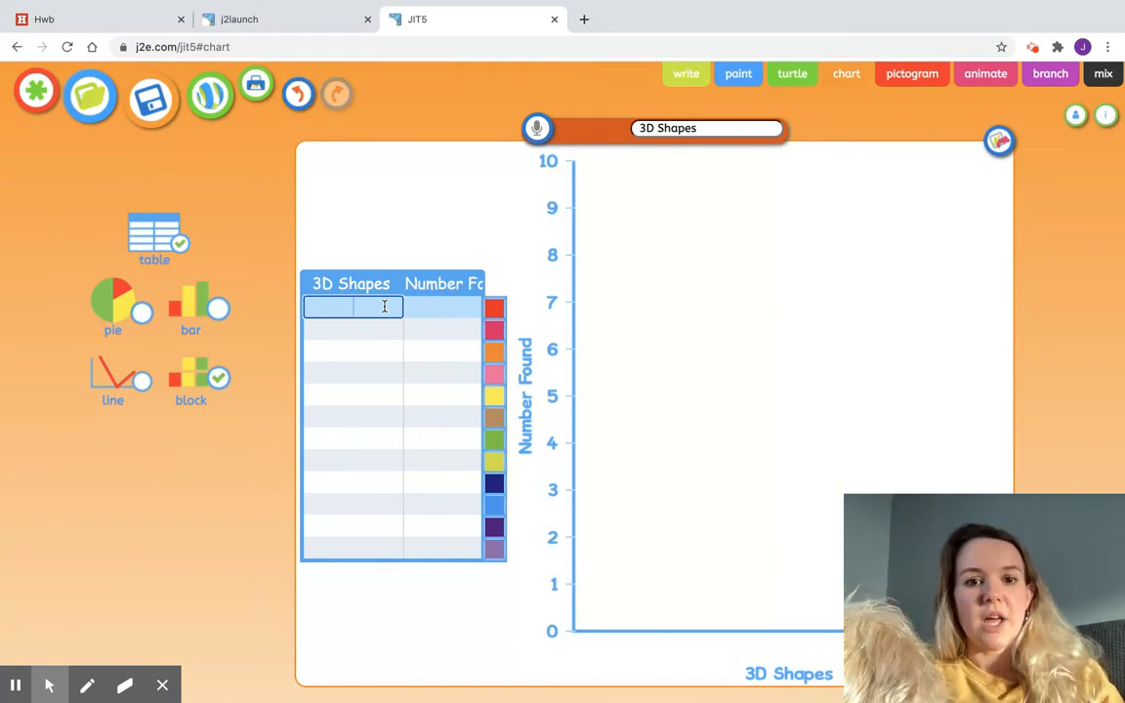
text(Cube)
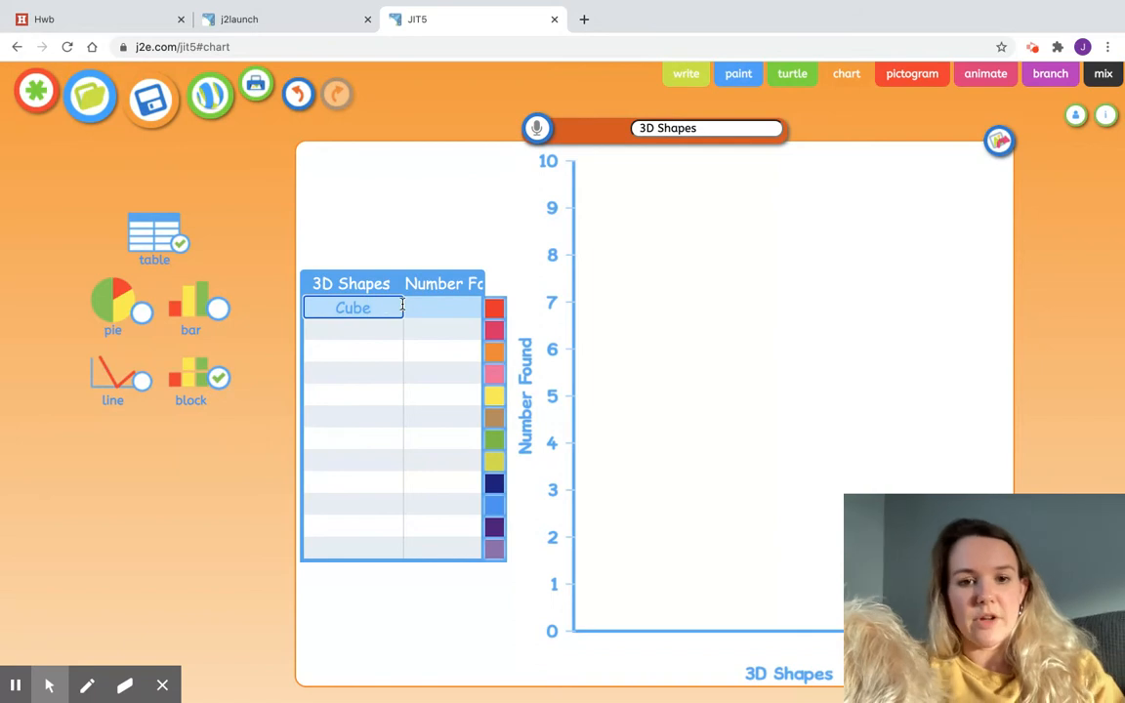
click(442, 309)
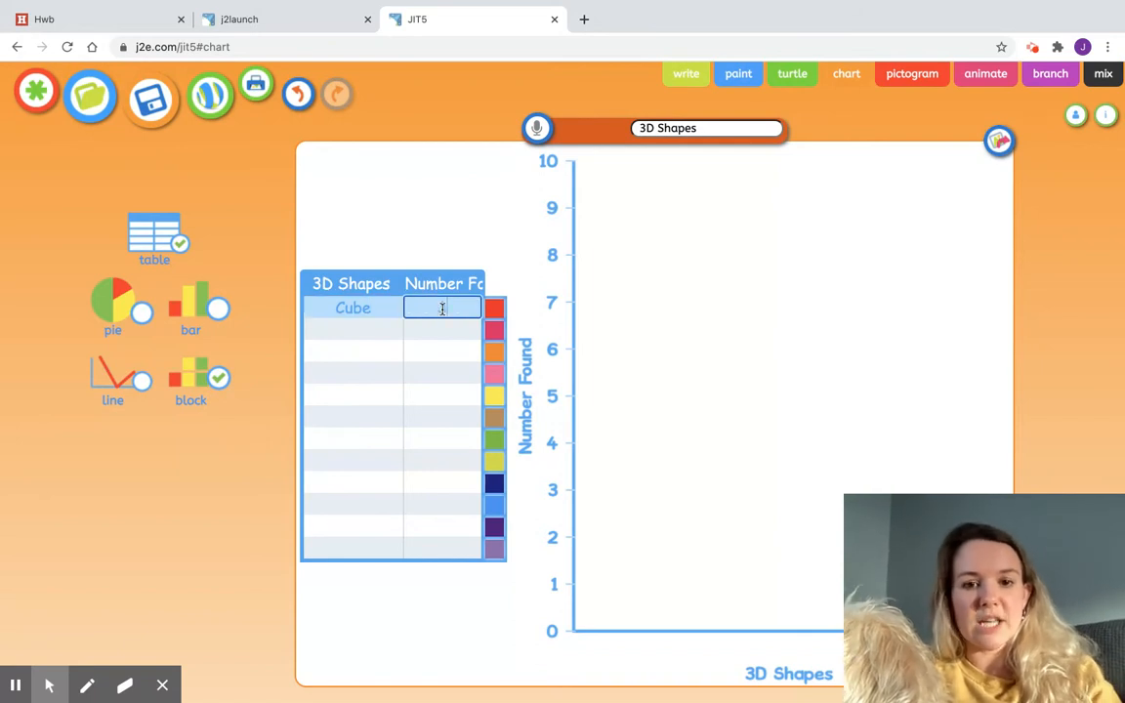
text(3)
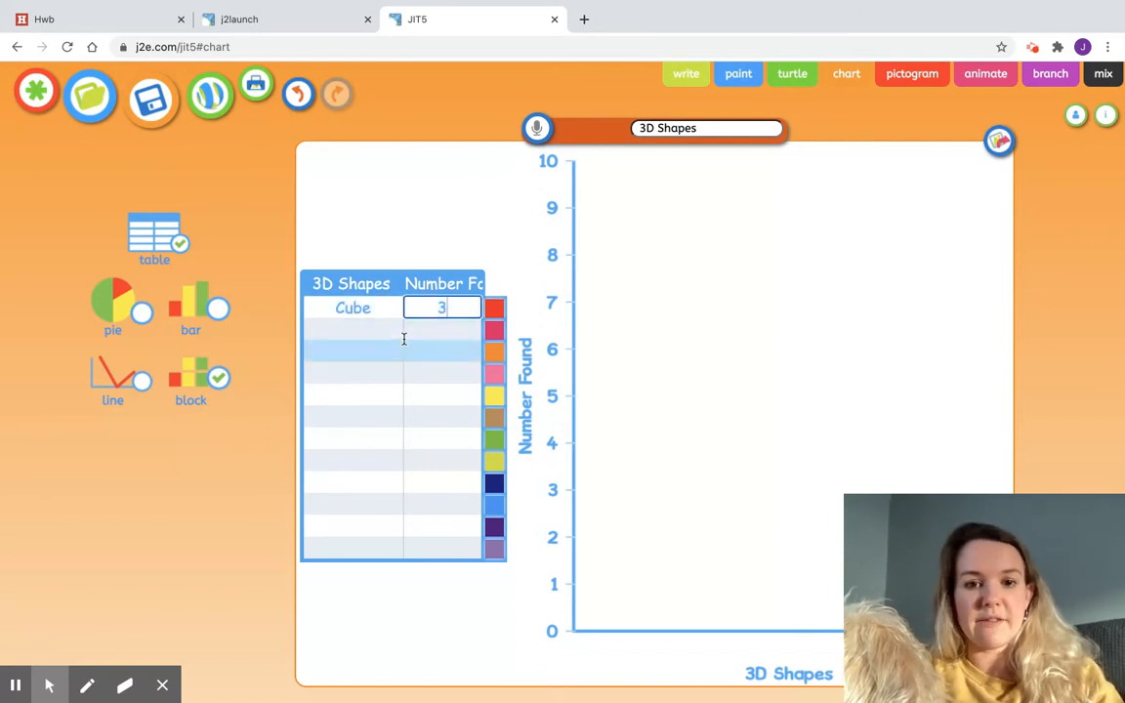
click(454, 233)
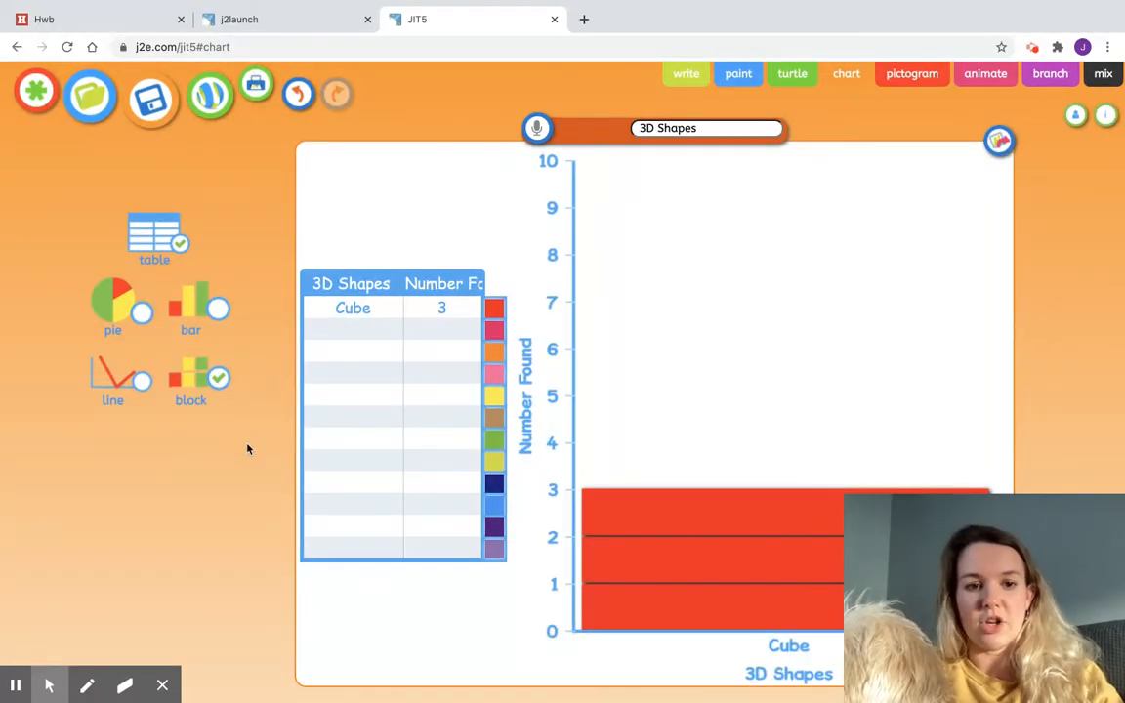
Step: Display a bar chart of the table data together with the block graph
click(220, 378)
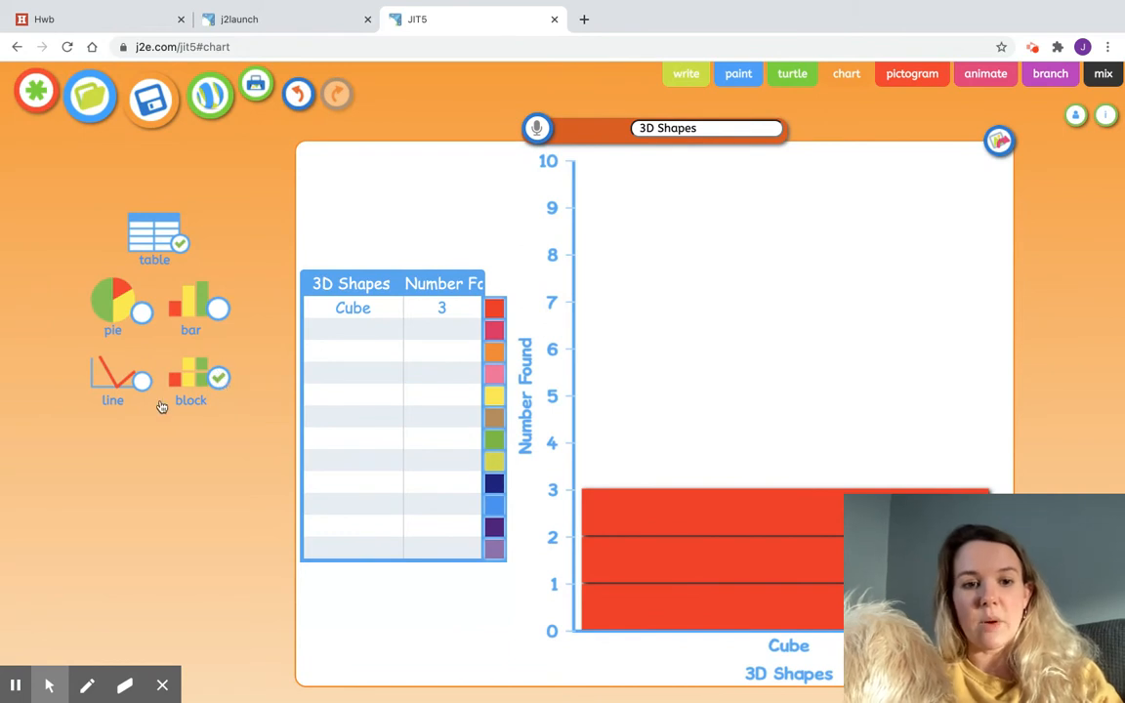
click(219, 379)
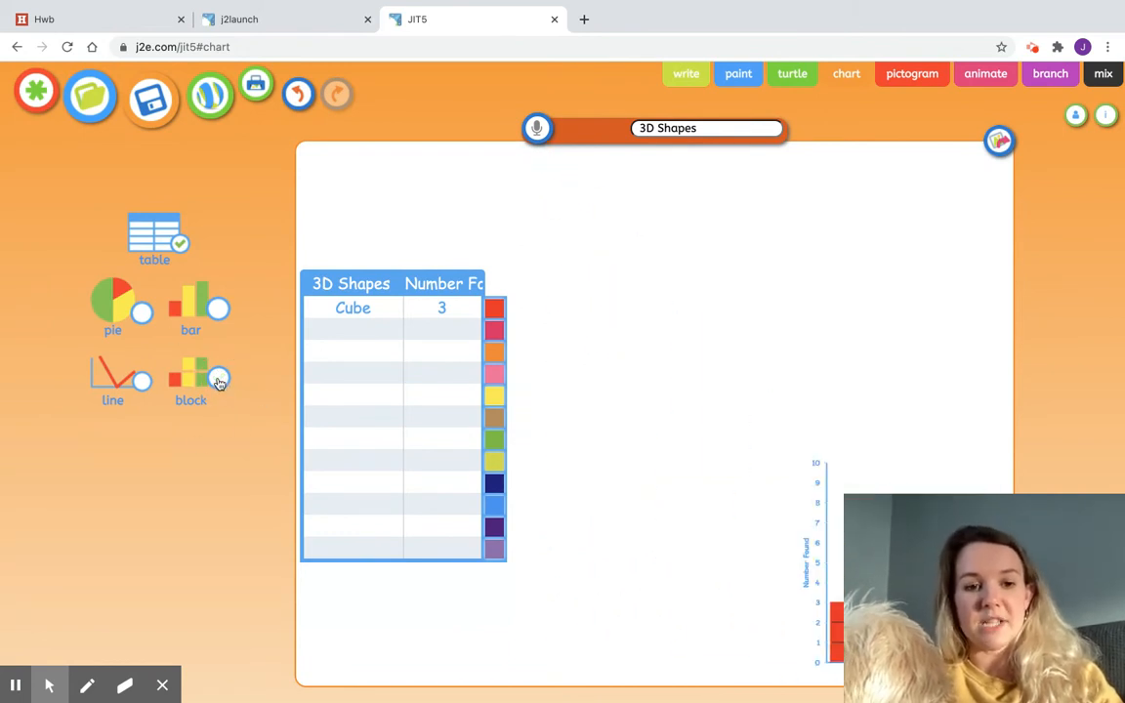
click(217, 308)
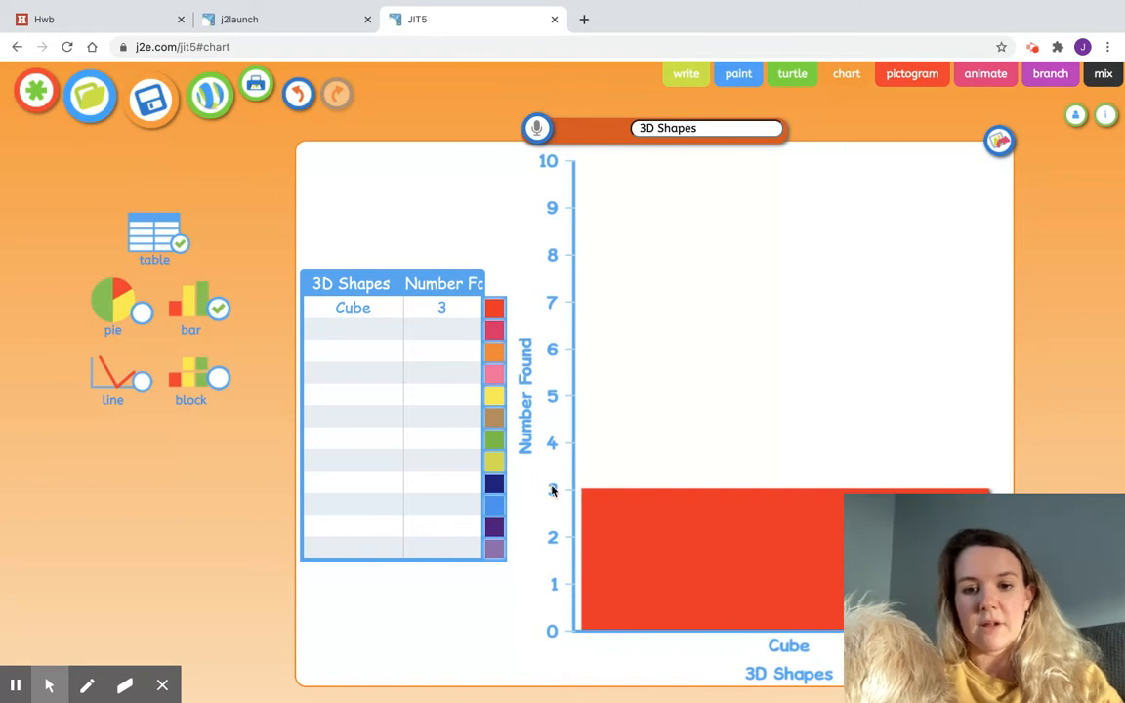
click(220, 379)
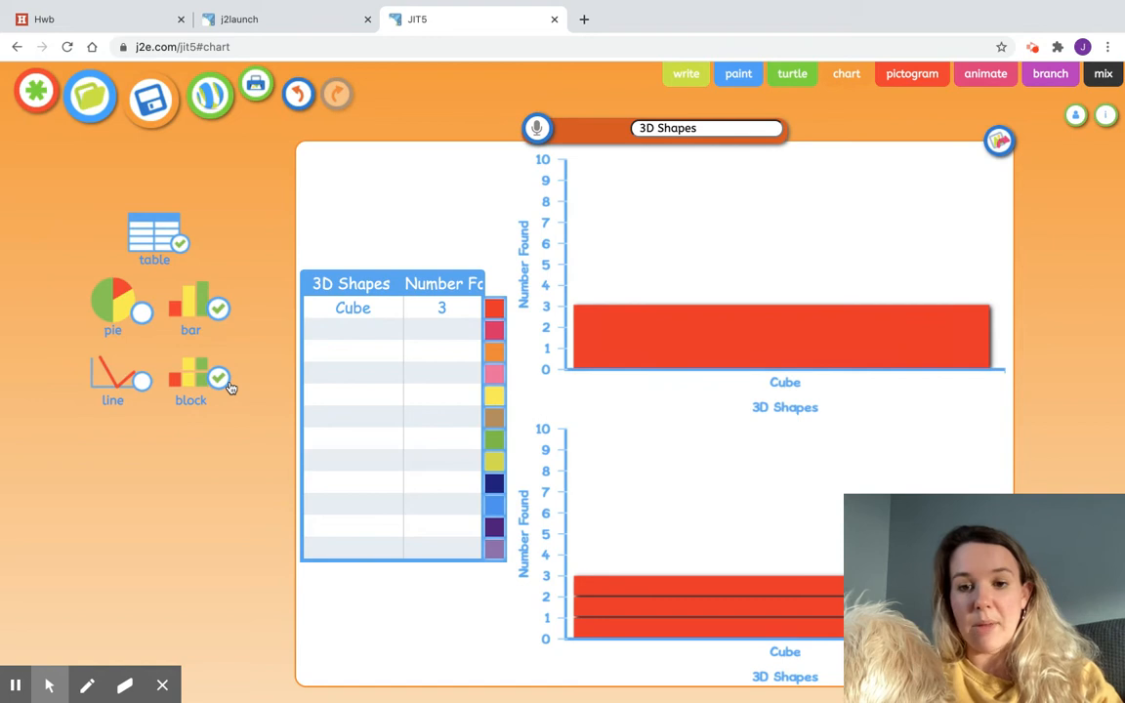
Step: Fill the second data row with the shape Sphere and a number found of 6
click(371, 329)
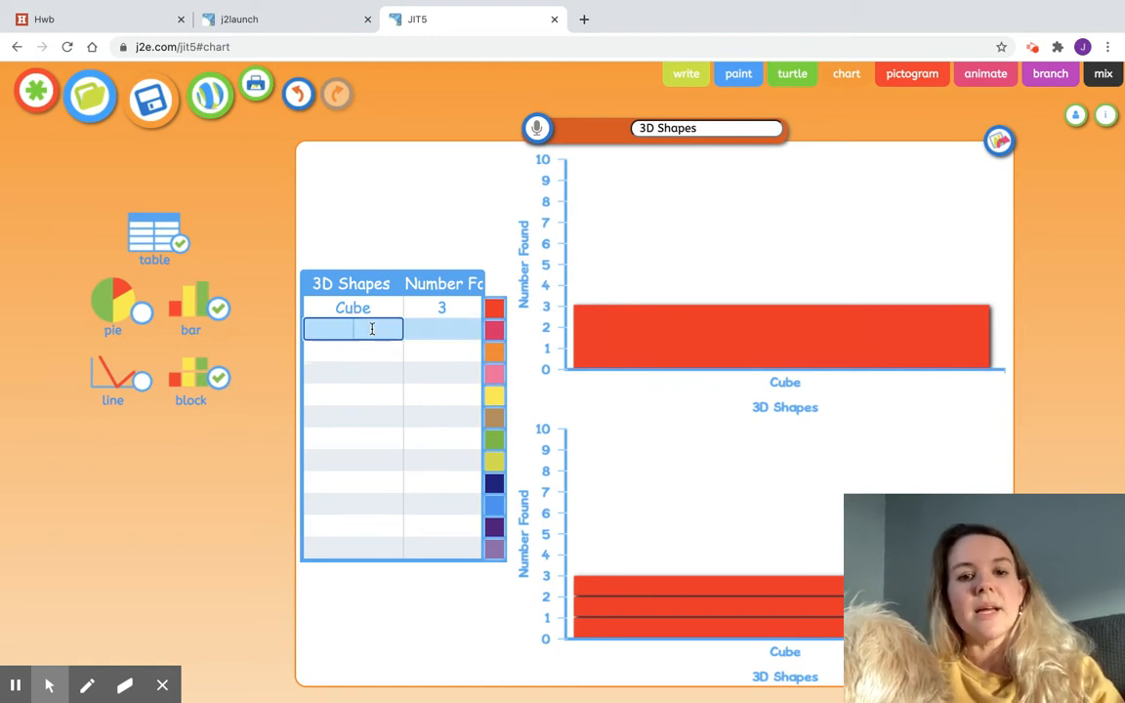
text(Sp)
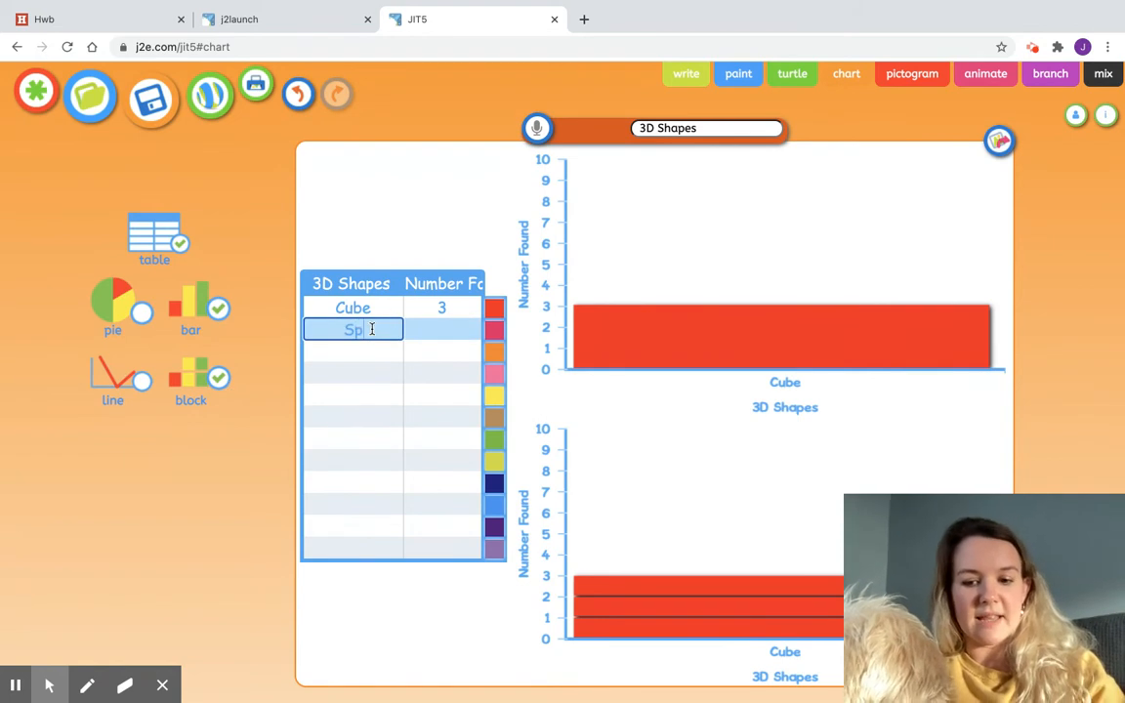
text(here)
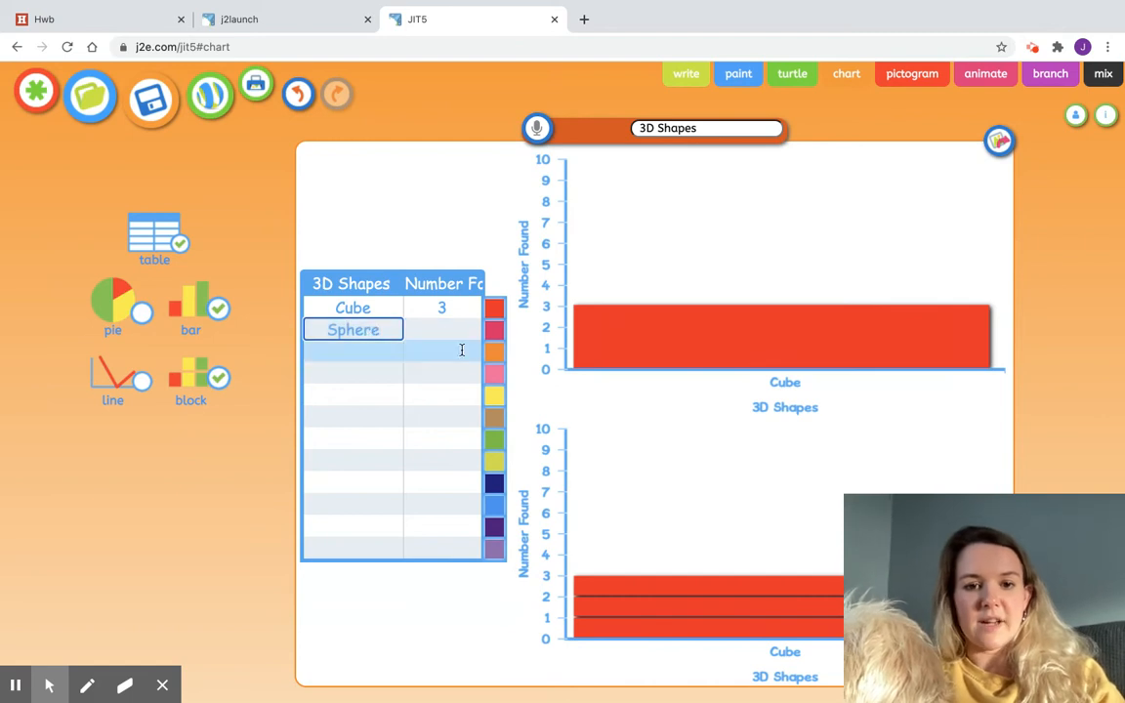
click(436, 328)
text(6)
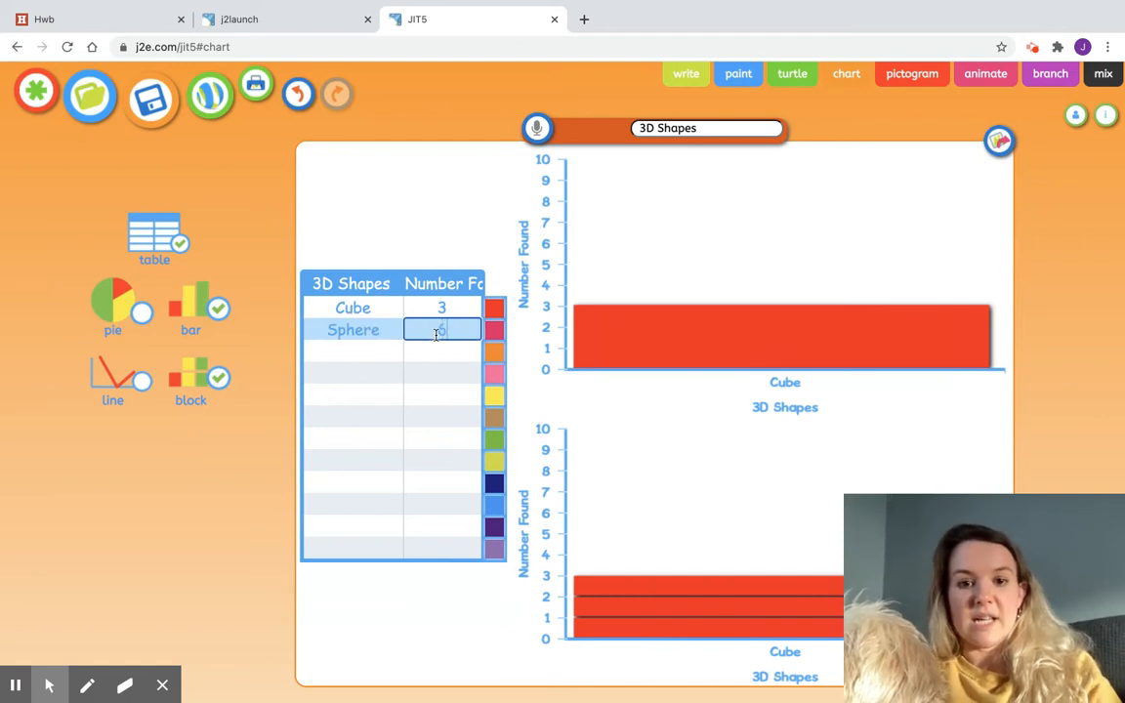
Step: Fill the third data row with the shape Cuboid and a number found of 9
click(384, 352)
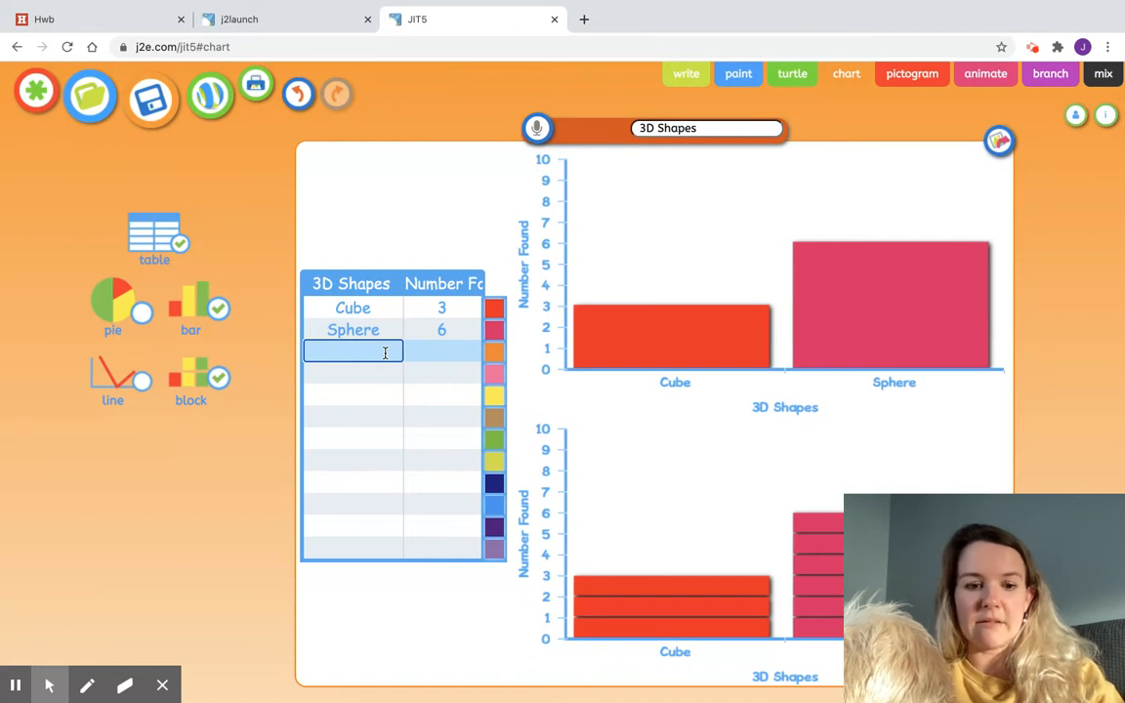
text(Cuboid)
key(Tab)
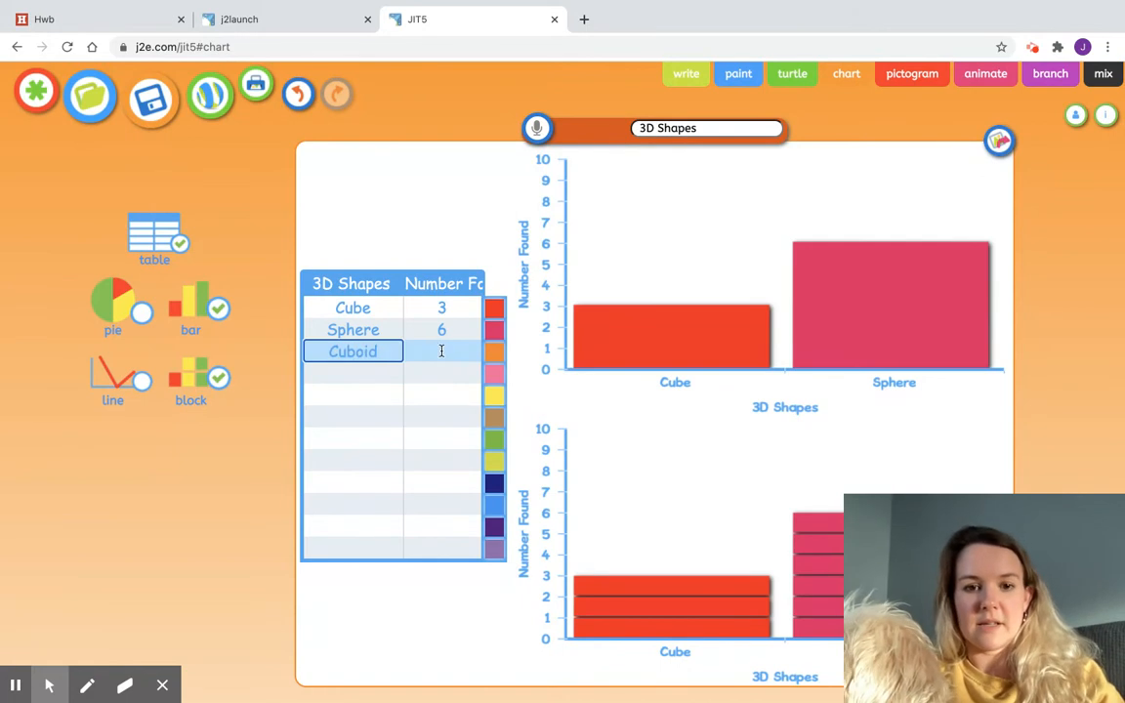
text(9)
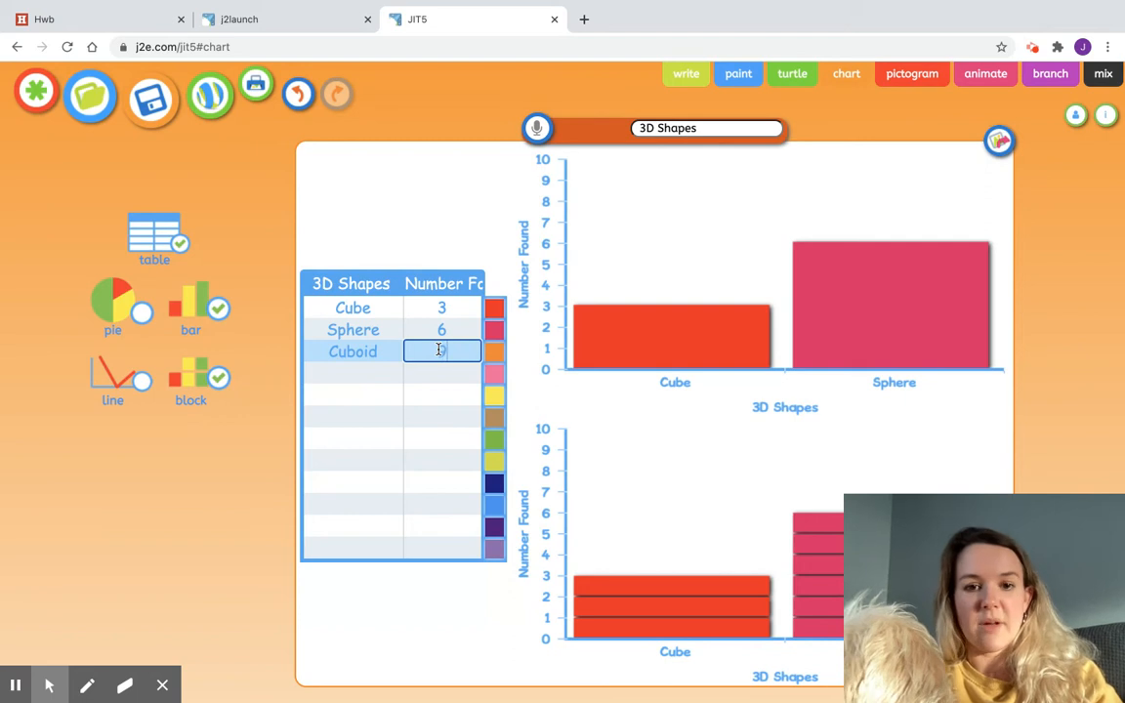
Step: Fill the fourth data row with the shape Pyramid and a number found of 1
click(360, 370)
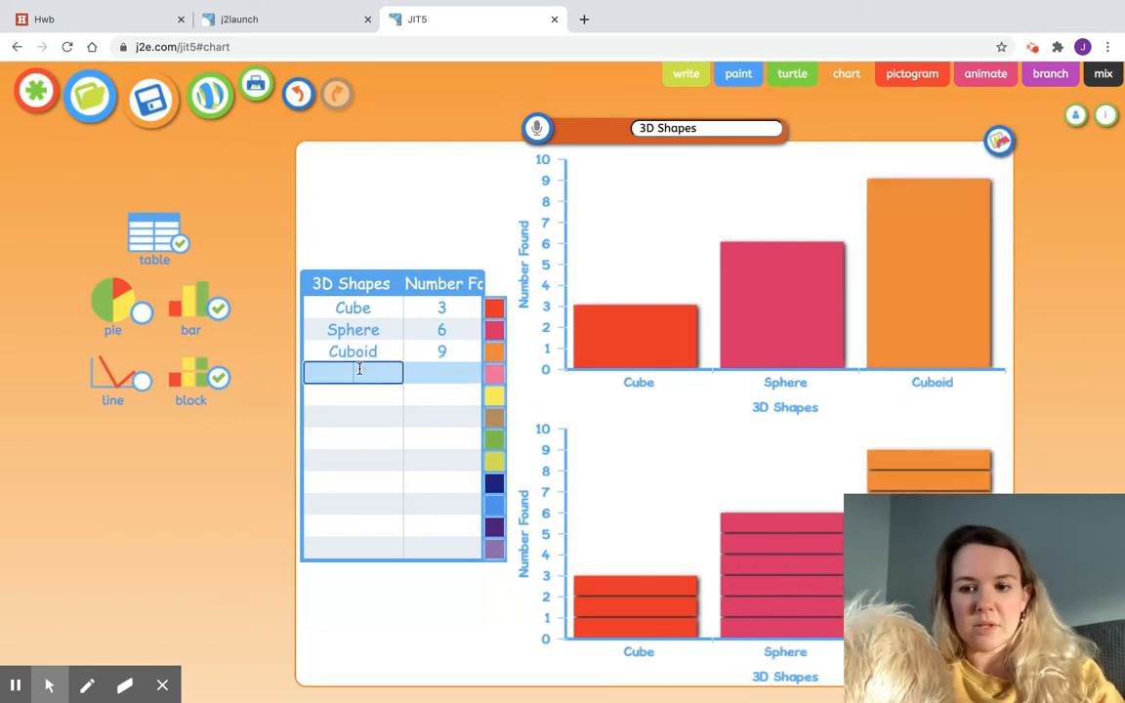
text(Pyramid)
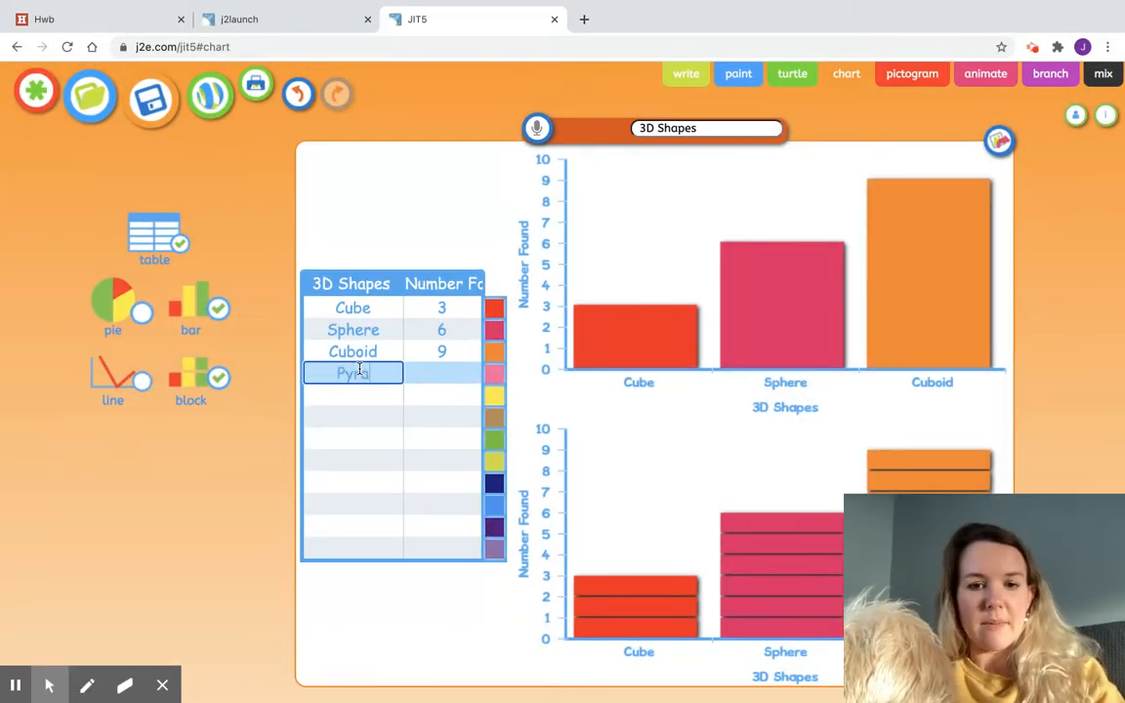
click(427, 373)
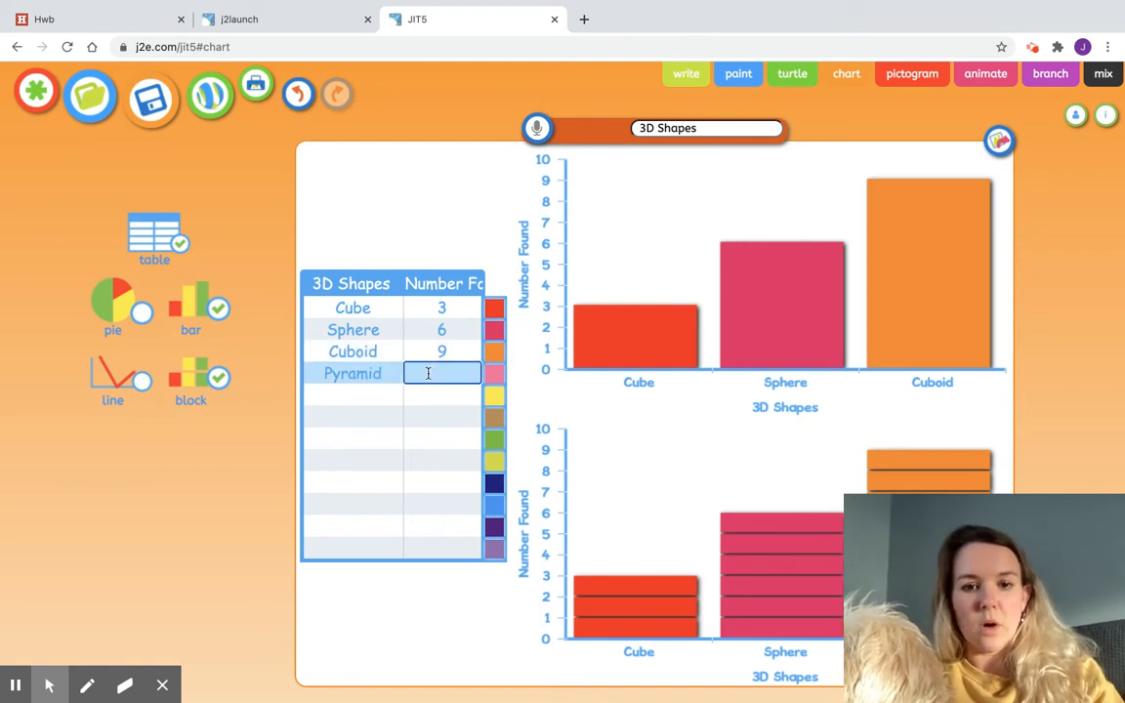
text(1)
Step: Fill the fifth data row with the shape Cylinder and a number found of 13
click(384, 397)
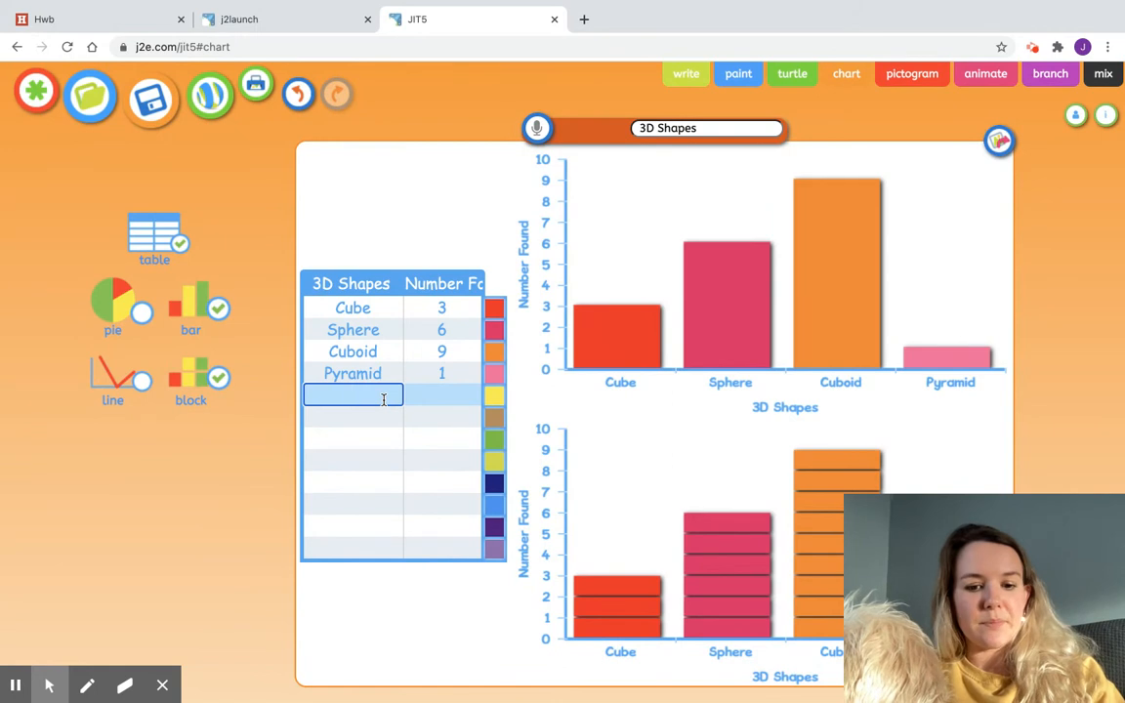
text(Cylinder)
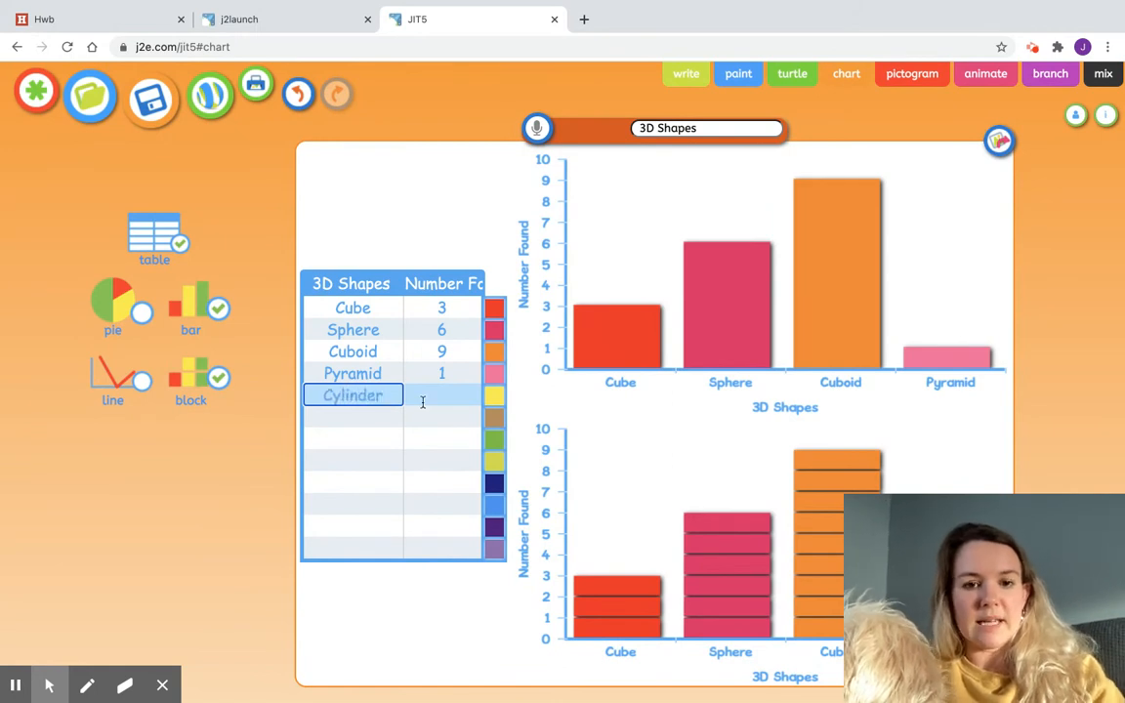
click(436, 397)
text(13)
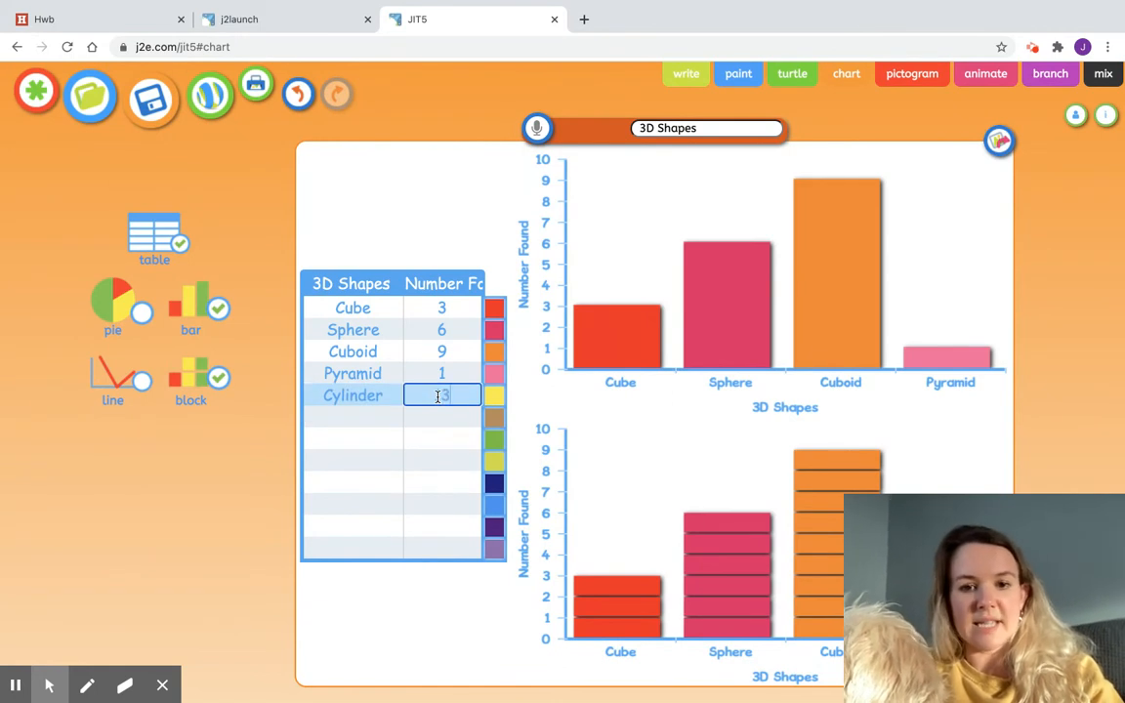
click(384, 419)
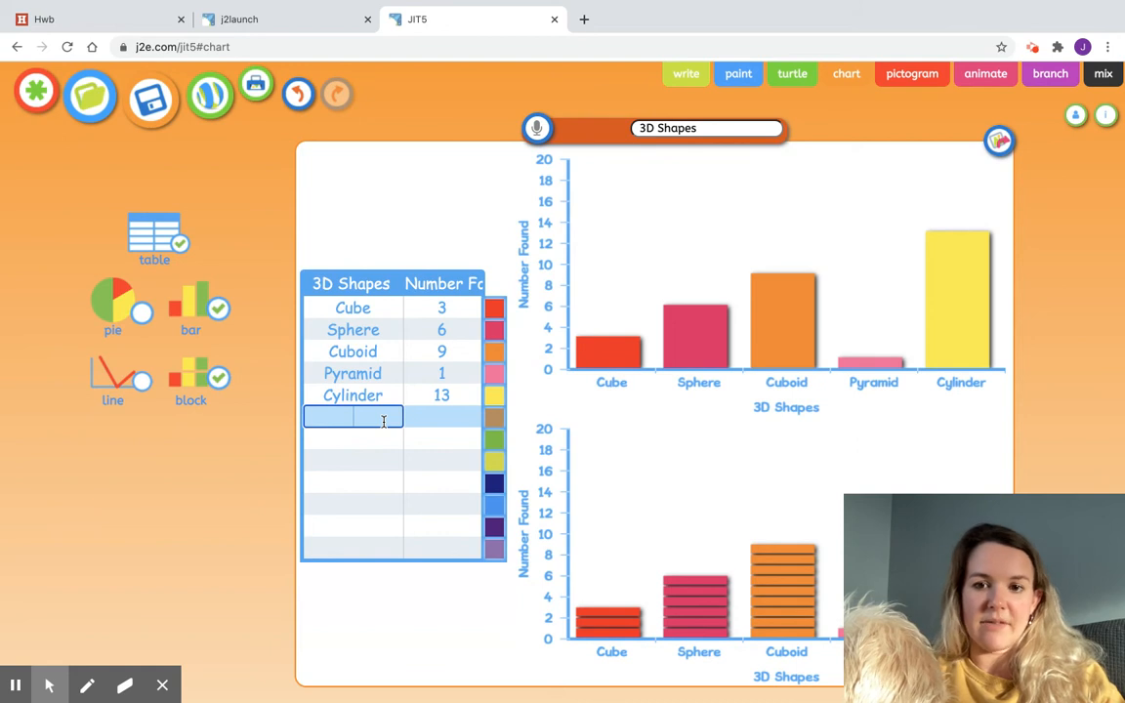
Step: Hide the block graph and the bar chart, and display a pie chart of the shape data instead
click(220, 380)
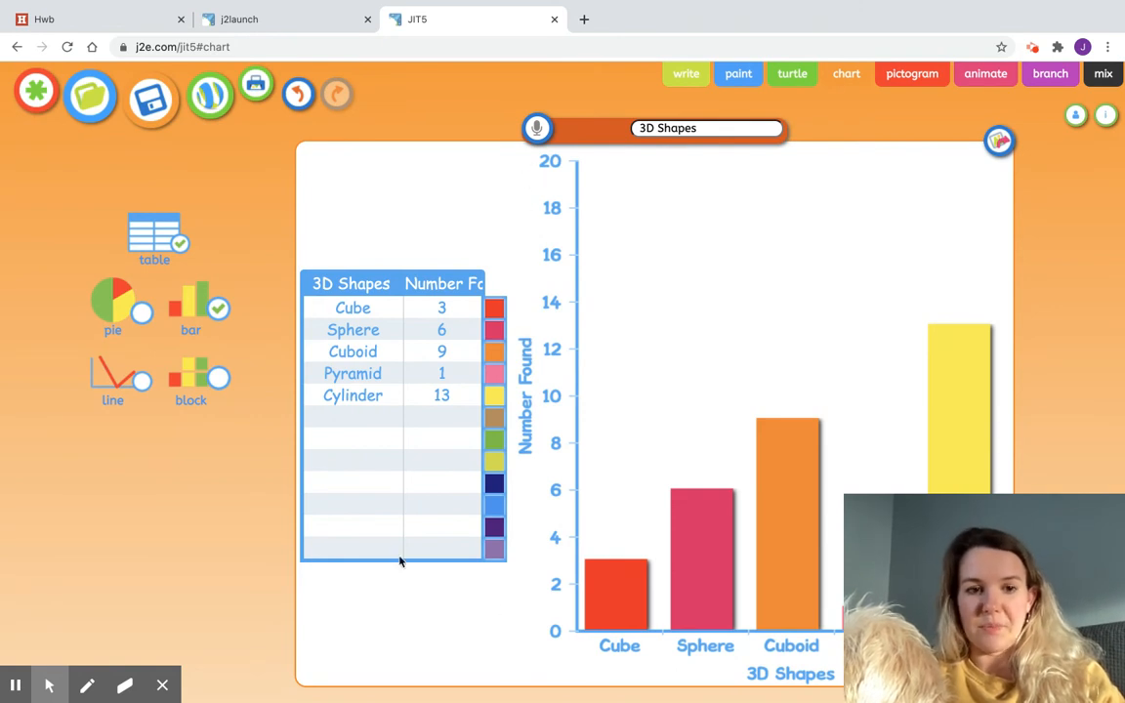
click(217, 310)
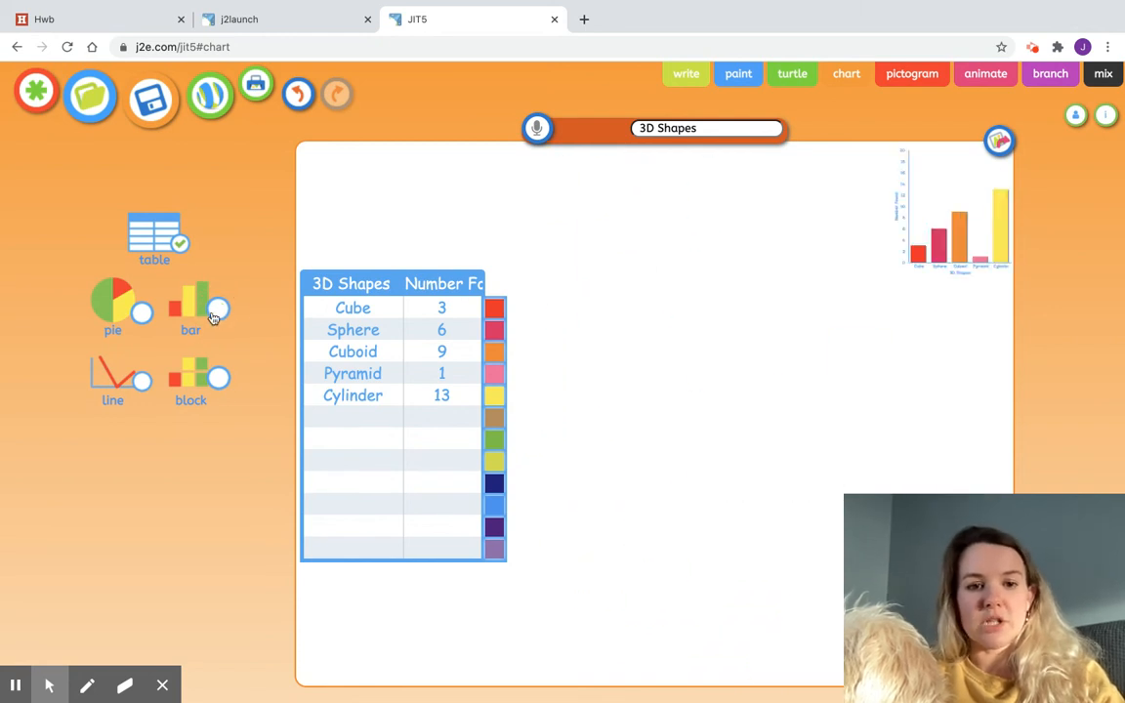
click(142, 314)
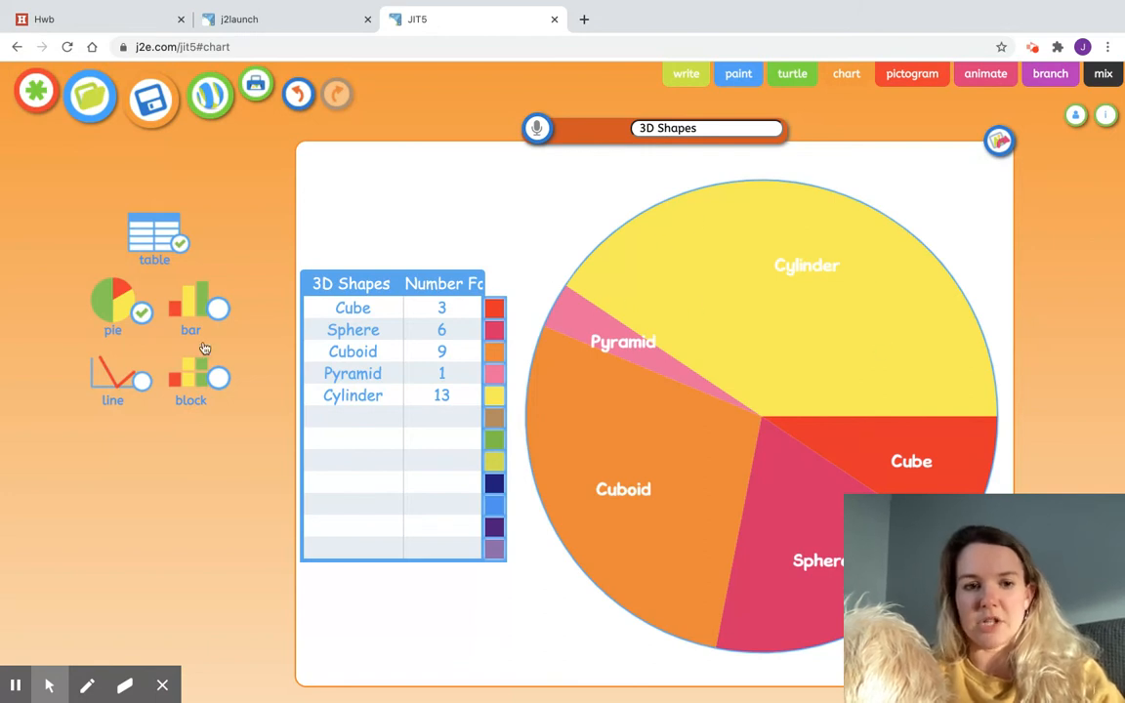
Step: Swap the pie chart for a line graph, and return to showing only the bar chart beside the table
click(141, 312)
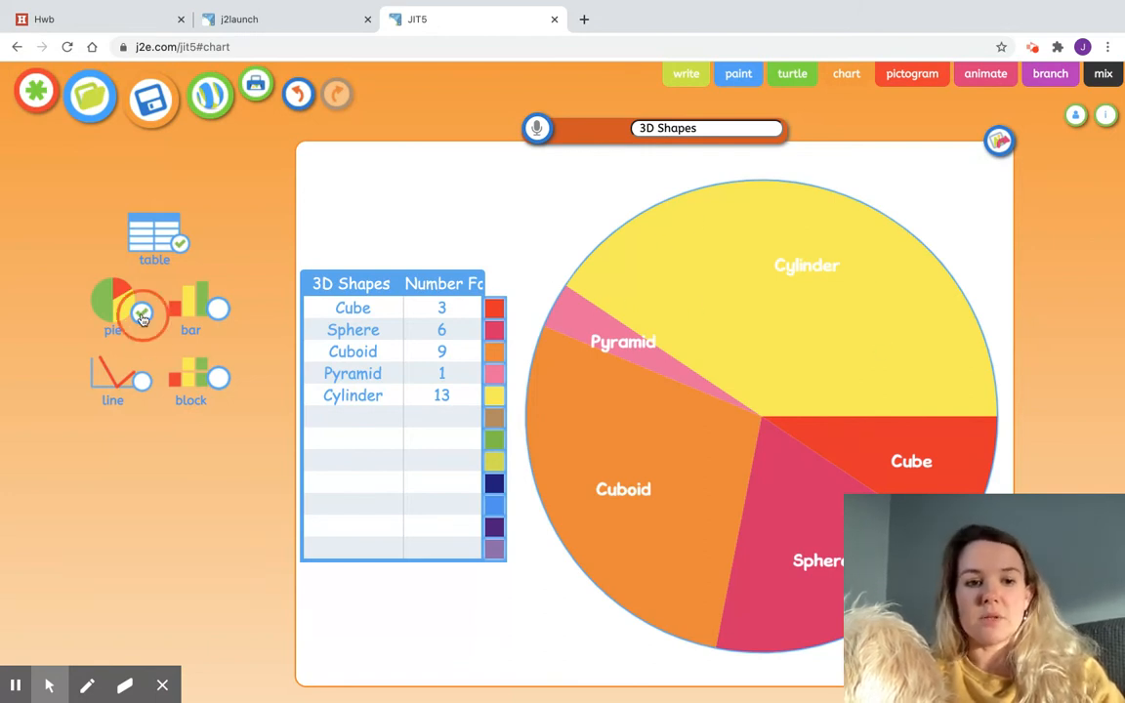
click(143, 381)
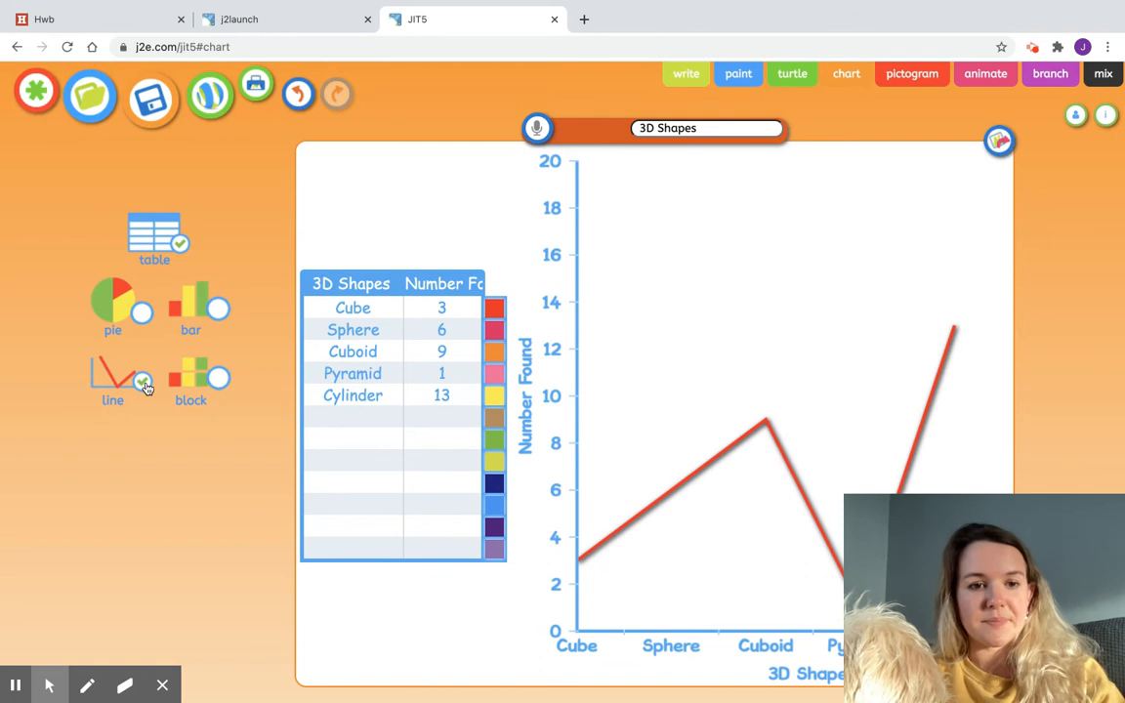
click(144, 383)
click(219, 309)
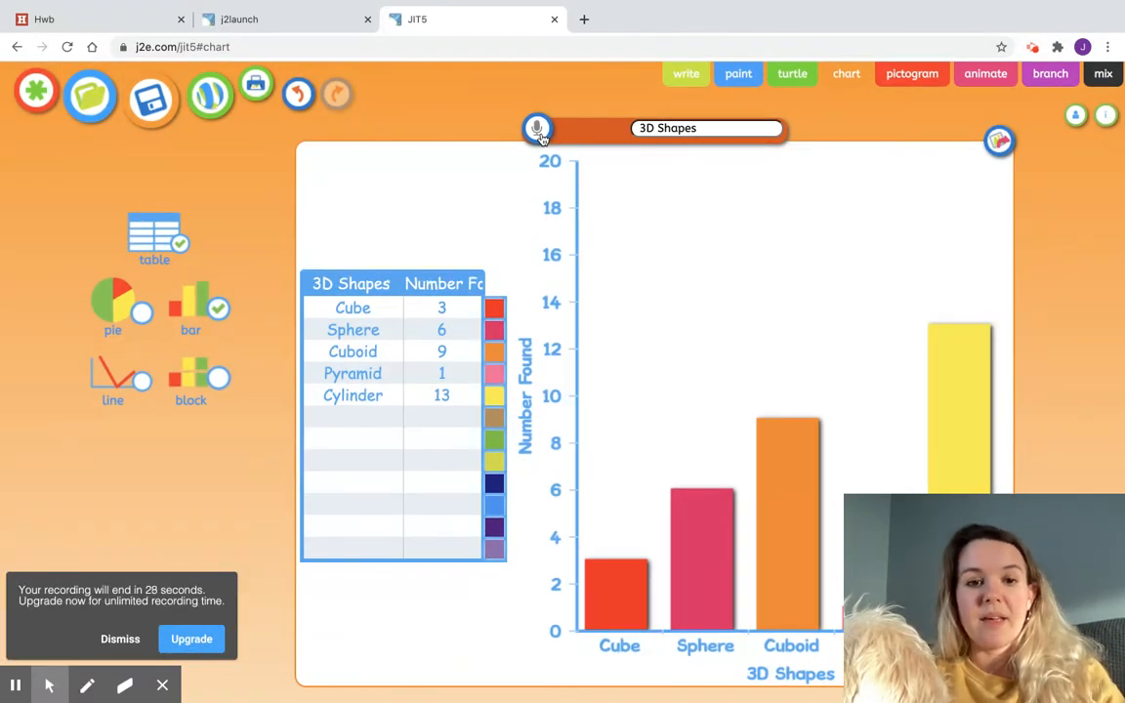
Step: Save the 3D Shapes chart file and close it
click(151, 112)
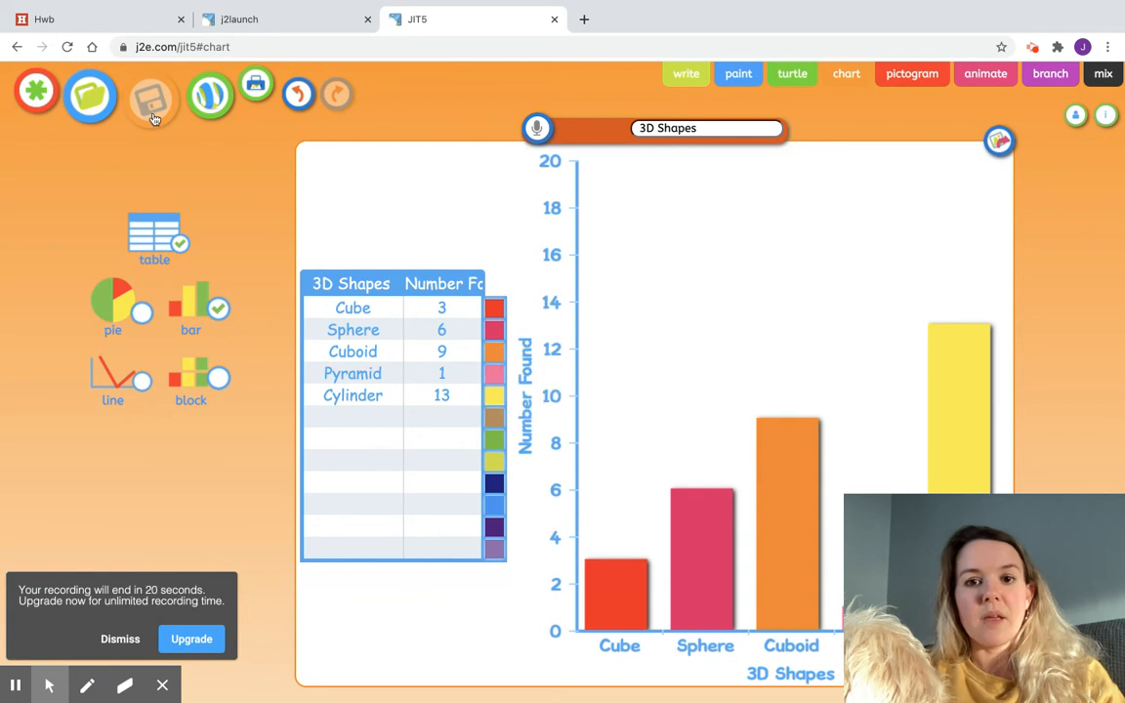
click(554, 19)
Step: Reopen the saved 3D Shapes chart from the my files area
click(384, 203)
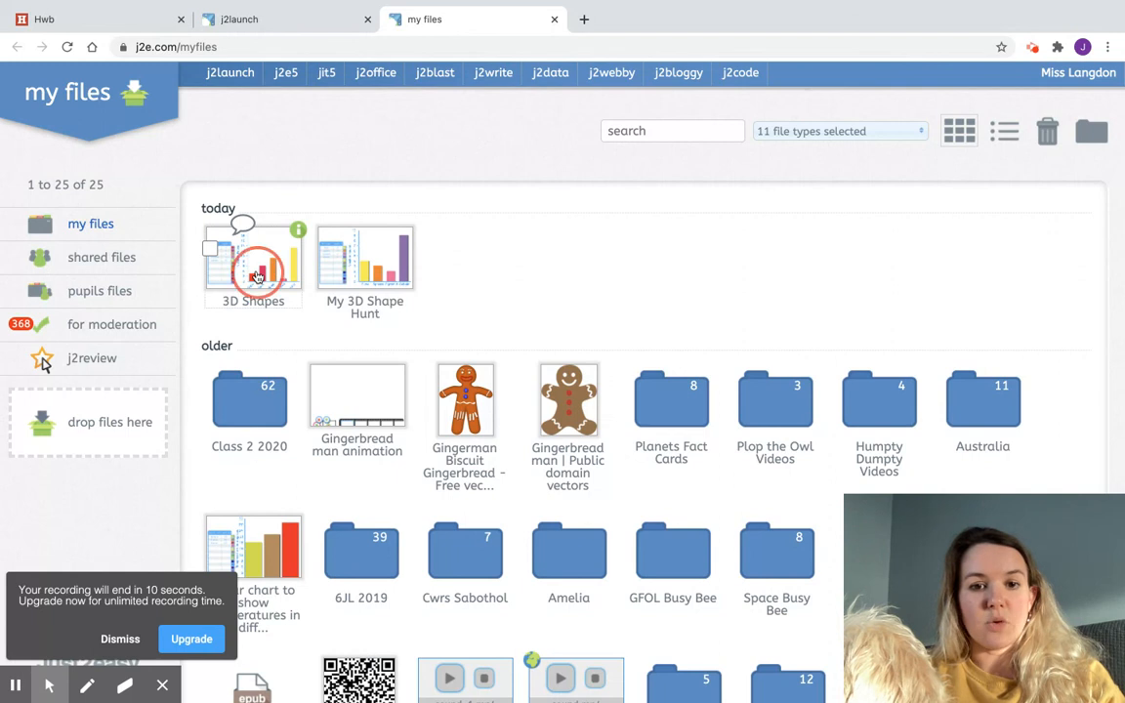
click(246, 271)
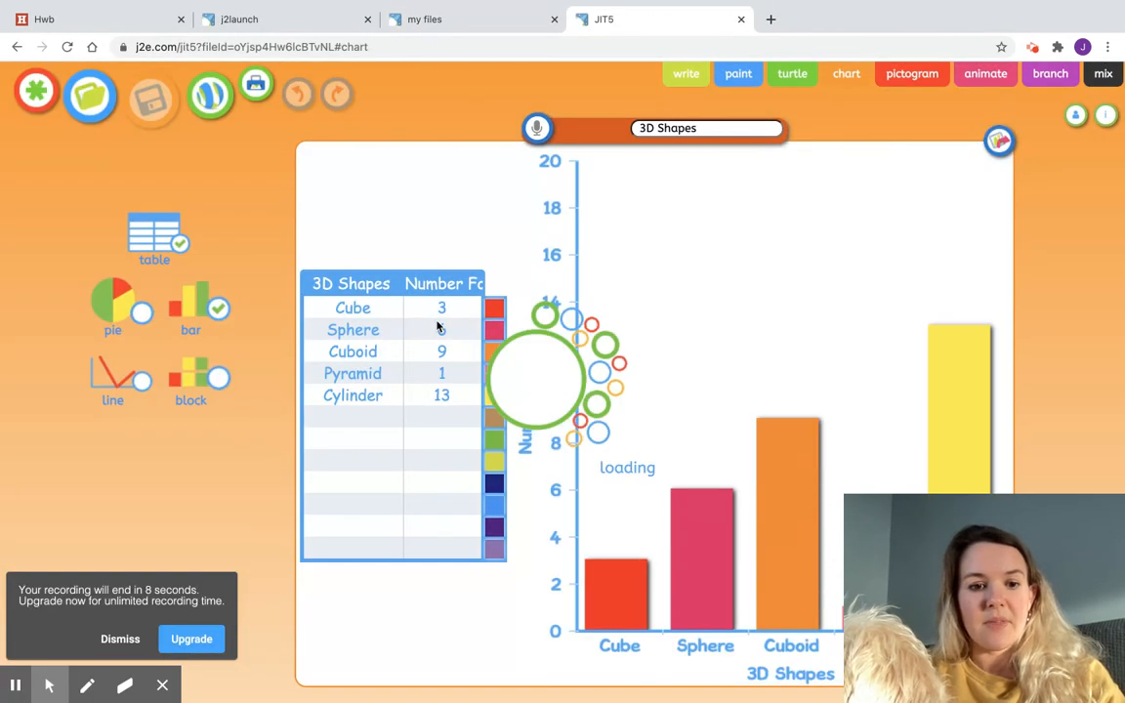